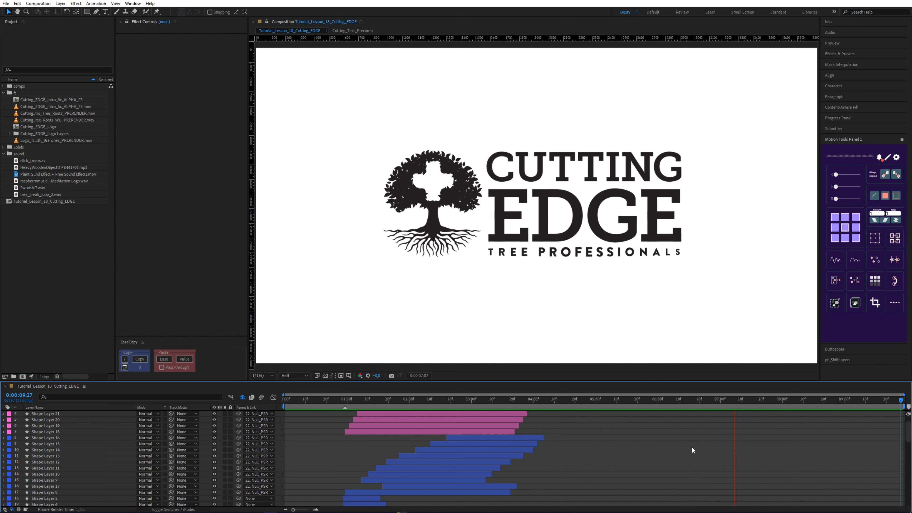
Stop the preview and scrub through the Tutorial_Lesson_18_Cutting_EDGE logo animation from its start.
key(space)
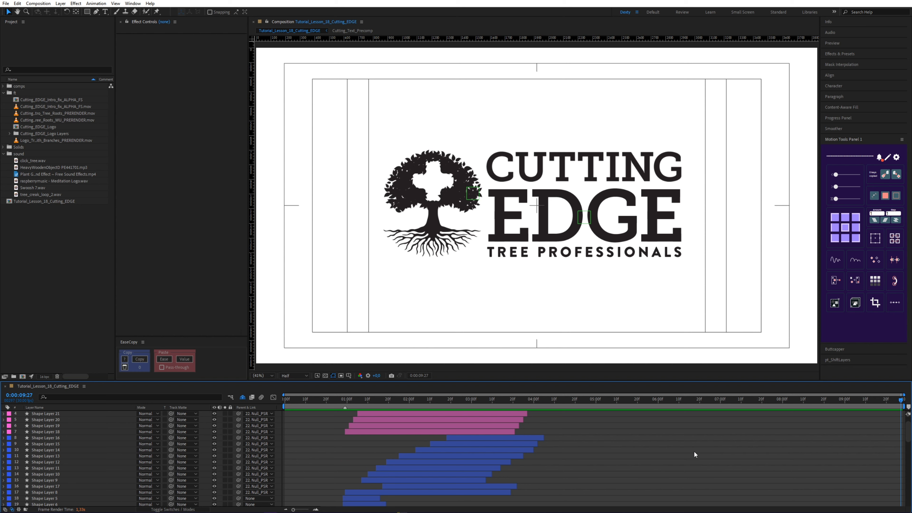
drag(288, 402, 588, 388)
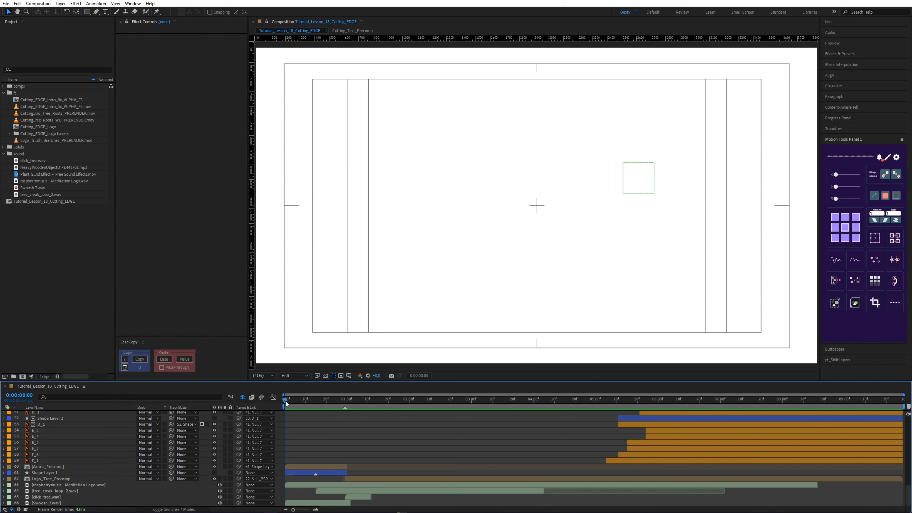
drag(286, 402, 364, 400)
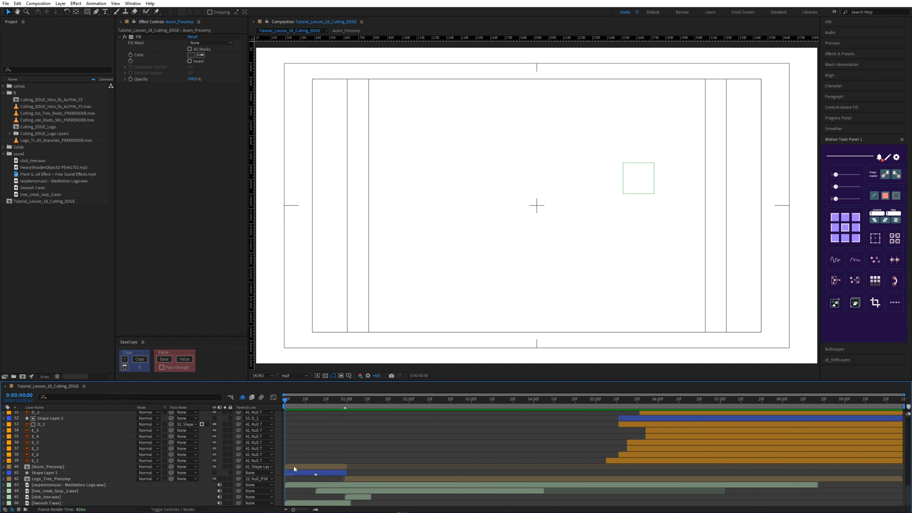
Open Acorn_Precomp and inspect each shape layer that makes up the acorn, from Shape Layer 8 to Shape Layer 12.
double_click(294, 467)
click(292, 438)
click(293, 432)
click(297, 426)
click(298, 420)
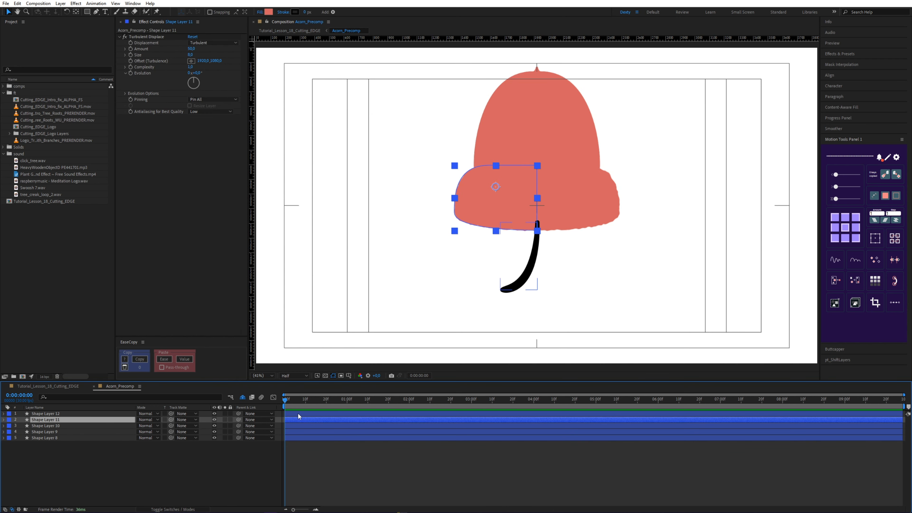
click(299, 414)
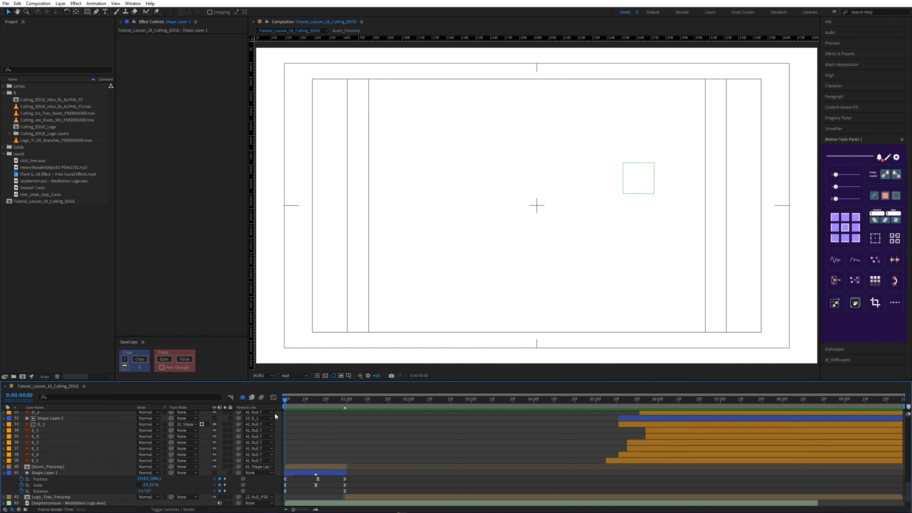
In the main composition, show Shape Layer 1 in place of Acorn_Precomp and scrub its position, scale and rotation animation.
drag(275, 413, 320, 414)
key(=)
click(214, 473)
click(215, 467)
click(297, 400)
drag(312, 401, 393, 402)
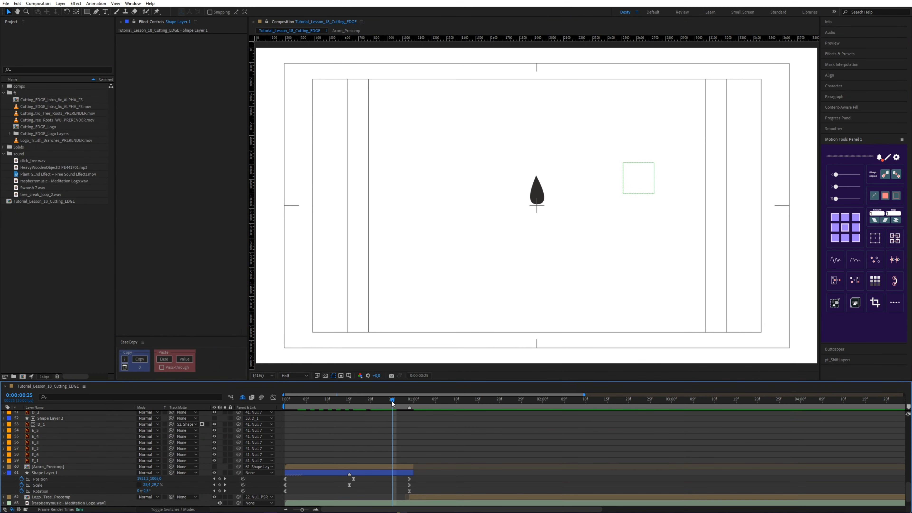
Restore the Acorn_Precomp display, hide Shape Layer 1 and examine its middle Position and Scale keyframes in the graph editor.
click(215, 473)
click(214, 466)
drag(355, 488, 279, 429)
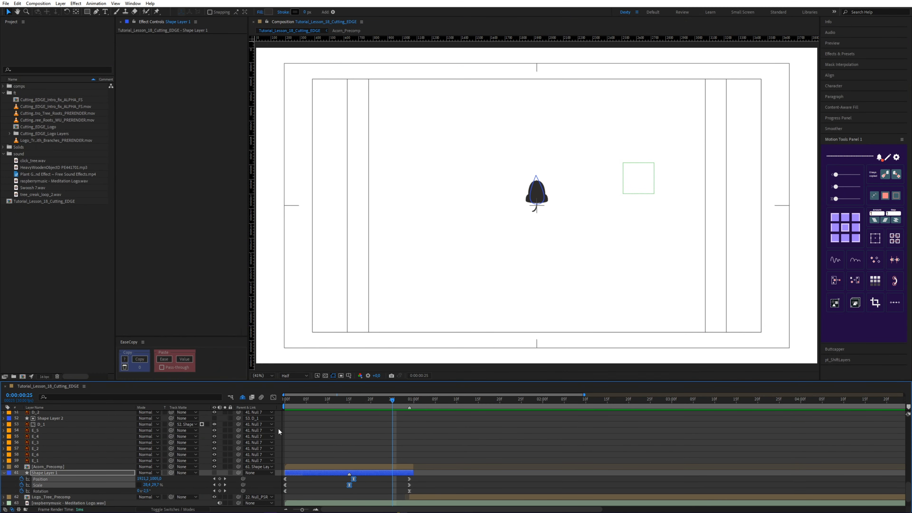
click(274, 399)
scroll(321, 440, up, 1)
drag(359, 448, 455, 450)
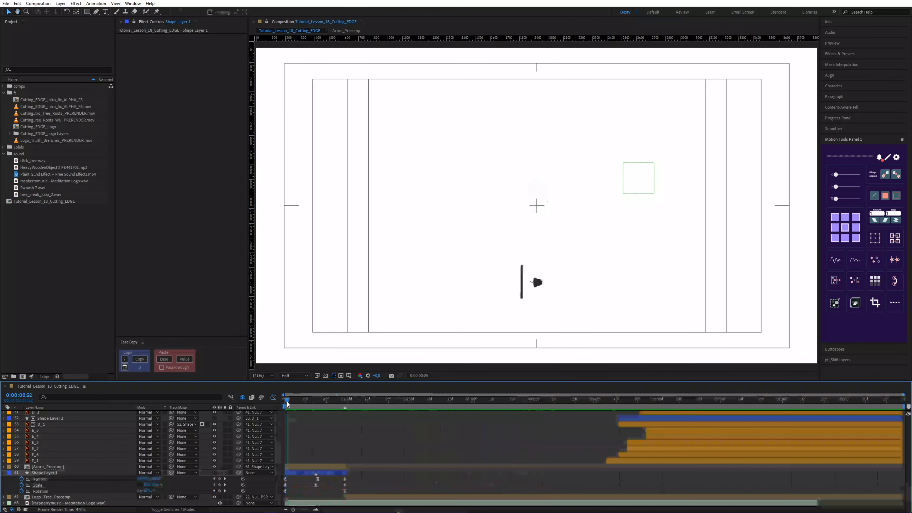
Scrub the acorn's fall, collapse Shape Layer 1's keyframes and play the start of the tree's growth.
drag(288, 402, 353, 416)
key(u)
key(space)
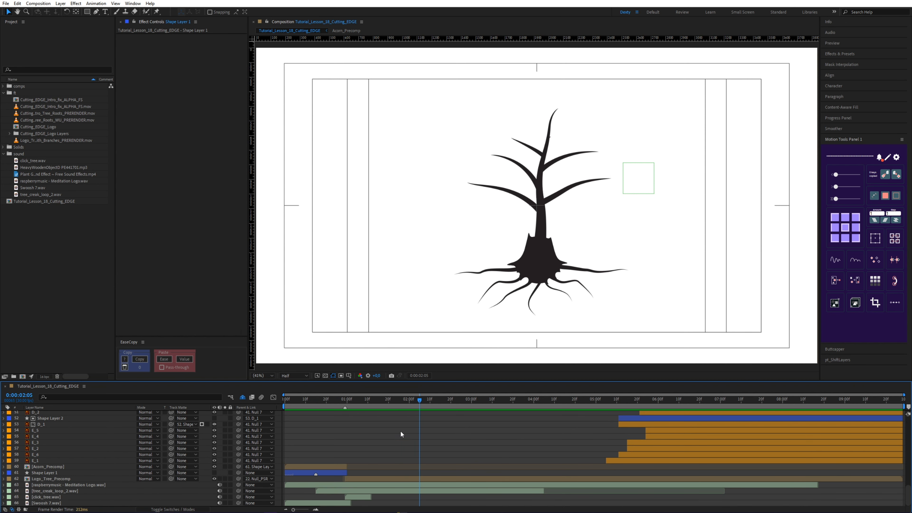
Open Logo_Tree_Precomp and display only the layers Logo_Tree_Branch_1 to Logo_Tree_Branch_8 by making them visible and soloing them.
double_click(354, 479)
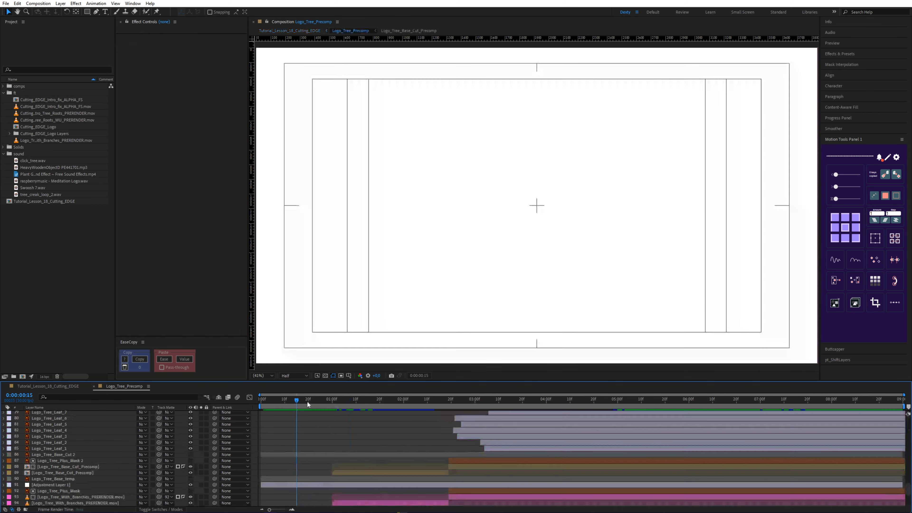
drag(352, 401, 361, 404)
scroll(338, 443, down, 4)
click(72, 437)
shift+click(88, 480)
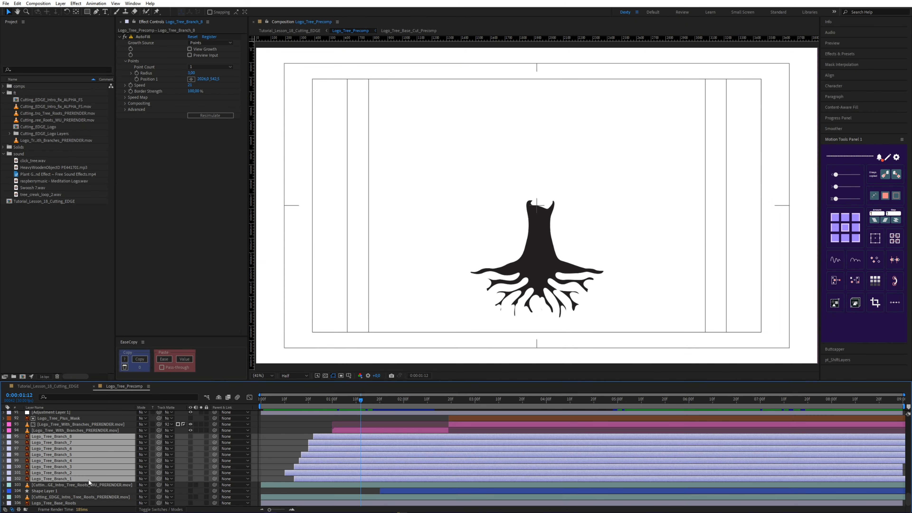
click(190, 480)
click(200, 478)
click(271, 443)
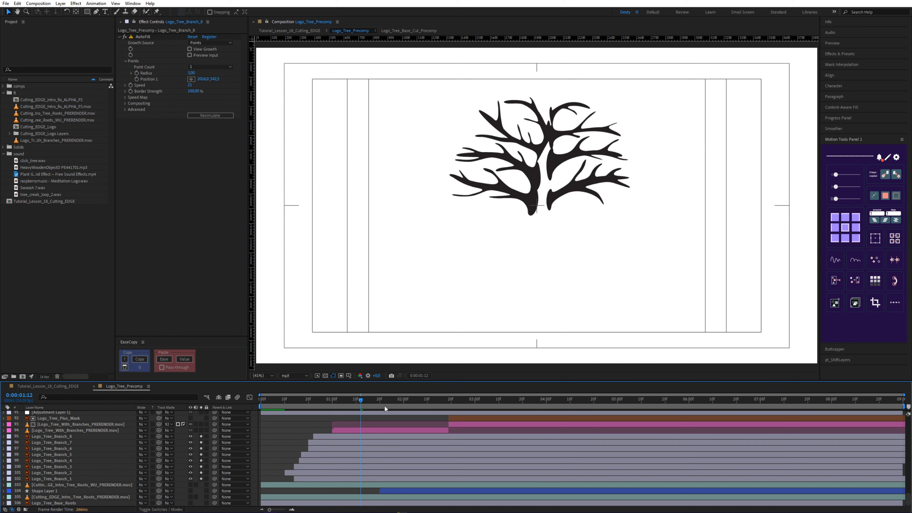
Solo the tree roots prerender with the branches, scrub the growth and inspect the AutoFill effect on Logo_Tree_Branch_1.
click(201, 504)
drag(331, 402, 419, 407)
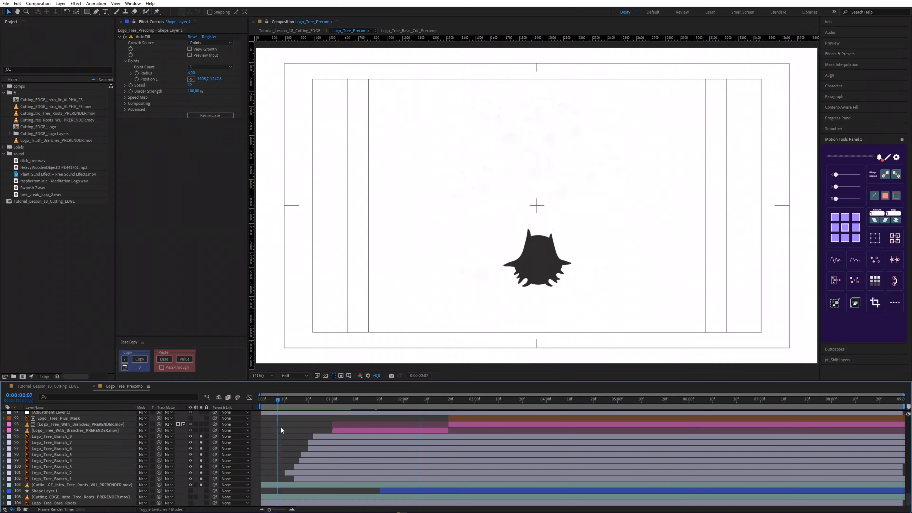
drag(281, 427, 341, 417)
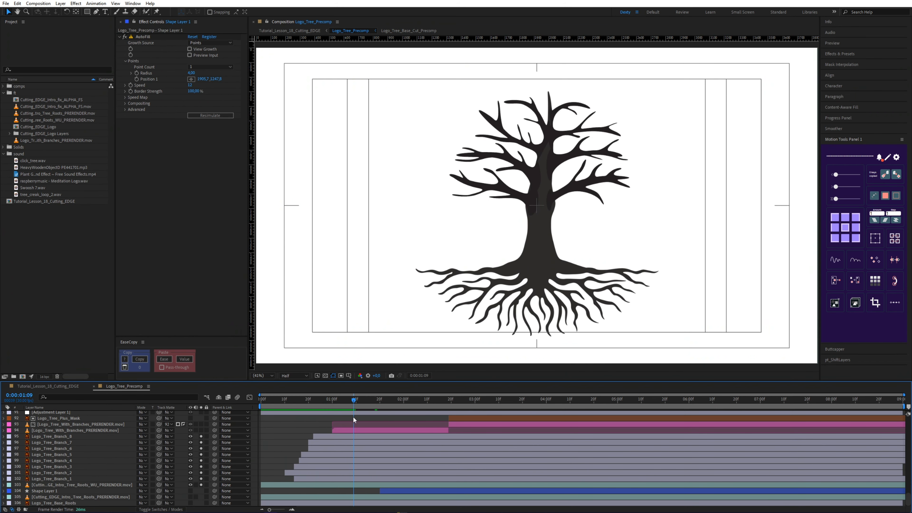
click(326, 479)
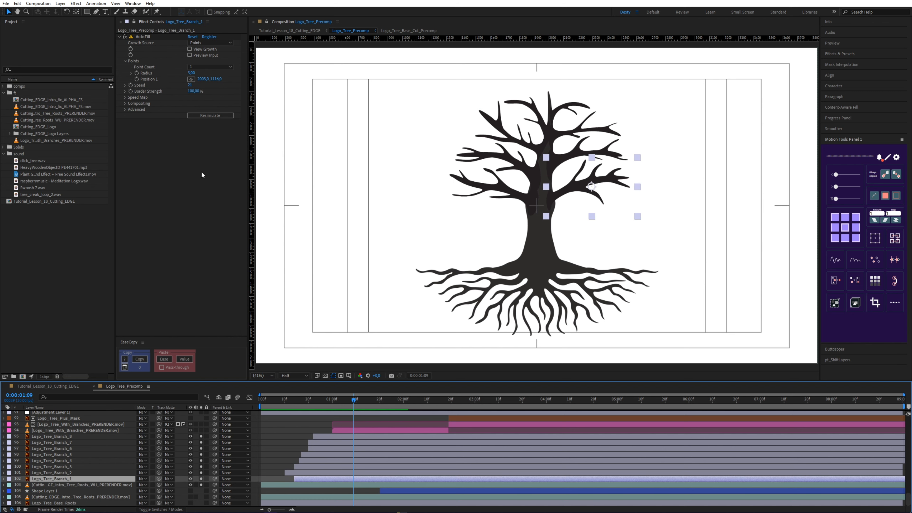
click(141, 42)
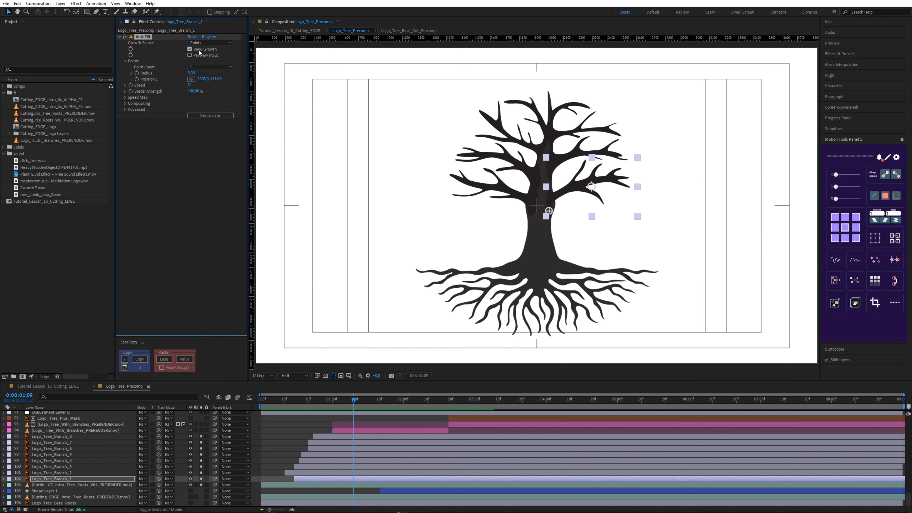
Solo only Logo_Tree_Branch_1 and place its AutoFill growth point at the base of the branch.
key(ctrl+a)
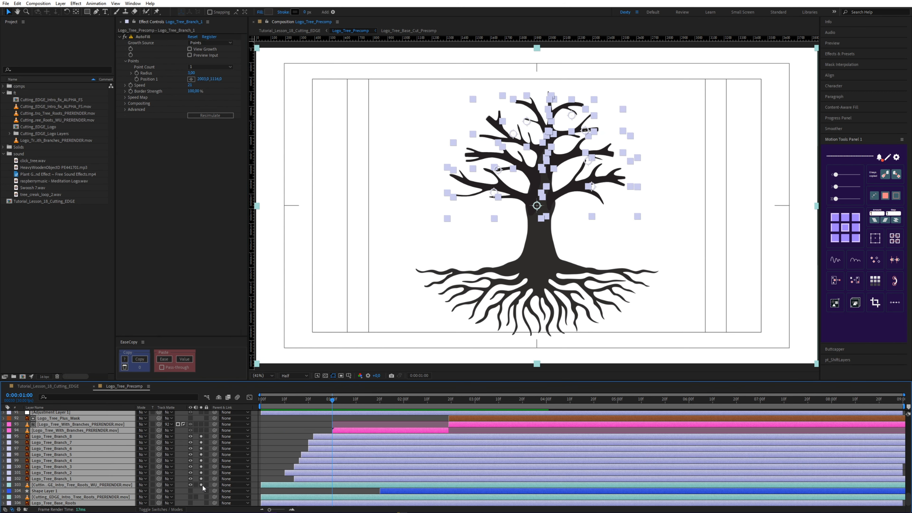
click(202, 485)
click(267, 462)
click(200, 479)
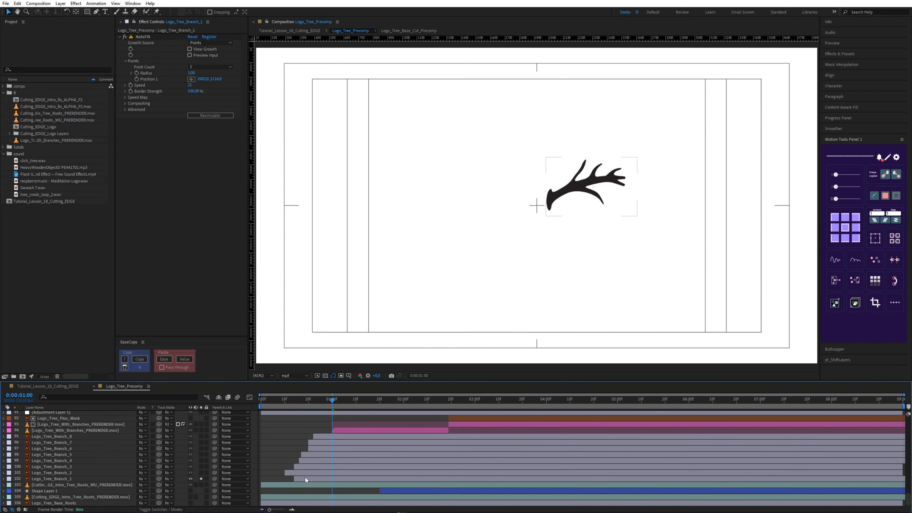
click(310, 479)
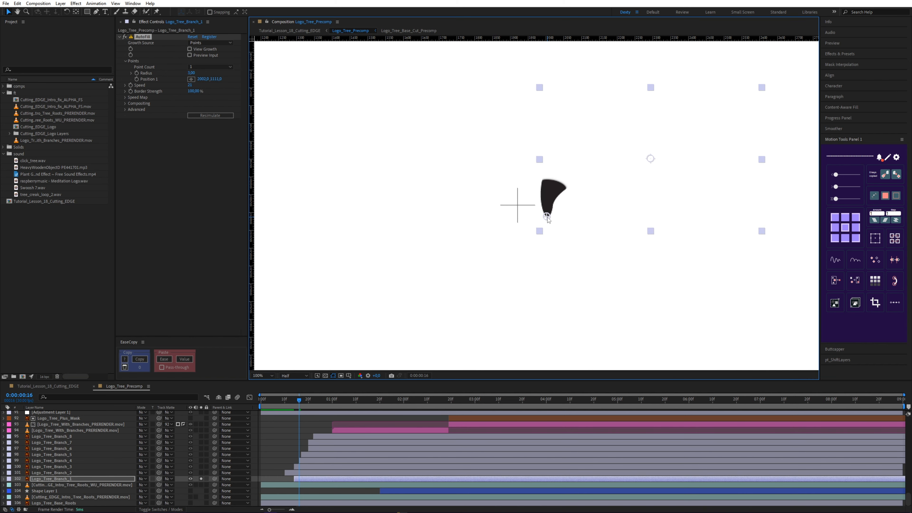
mouse_move(550, 206)
mouse_down()
mouse_move(630, 155)
mouse_move(713, 137)
mouse_move(585, 165)
mouse_move(549, 217)
mouse_up()
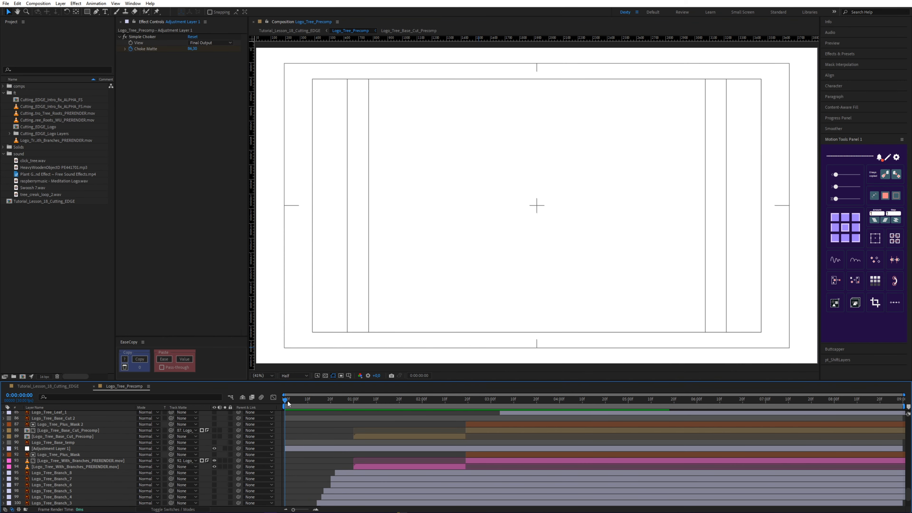
Scrub the tree growth and review the Simple Choker's Choke Matte keyframes on Adjustment Layer 1.
drag(288, 401, 471, 399)
scroll(336, 466, up, 1)
click(336, 466)
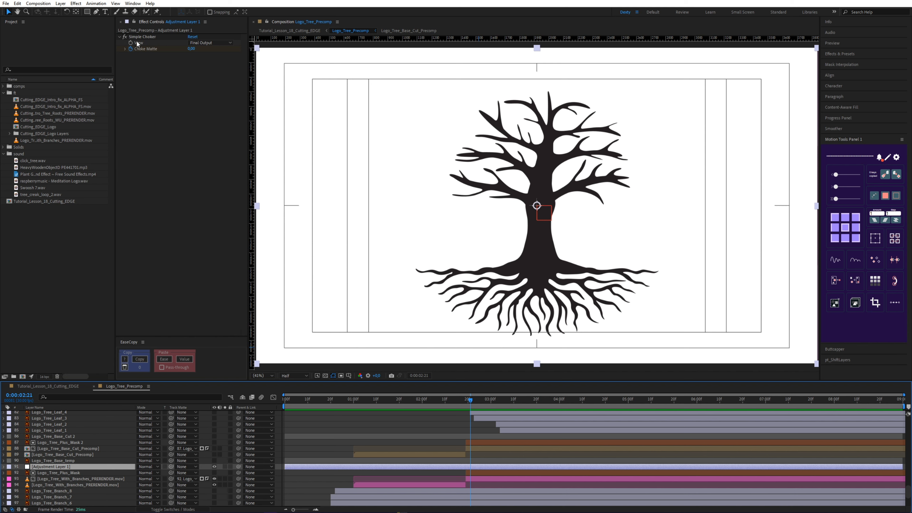
key(u)
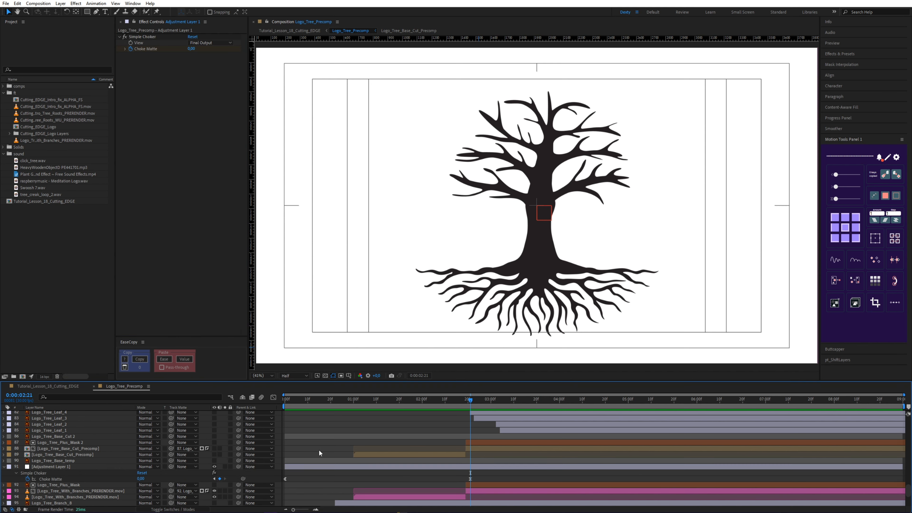
scroll(319, 449, down, 1)
drag(469, 400, 420, 405)
scroll(535, 345, up, 3)
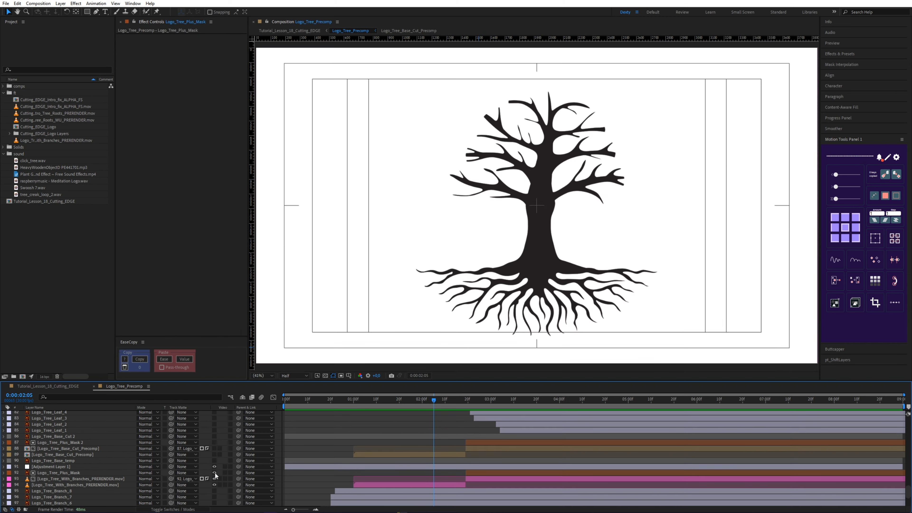
Solo Logo_Tree_Plus_Mask to scrub its animation, and check the track matte it provides for the tree with branches.
click(224, 473)
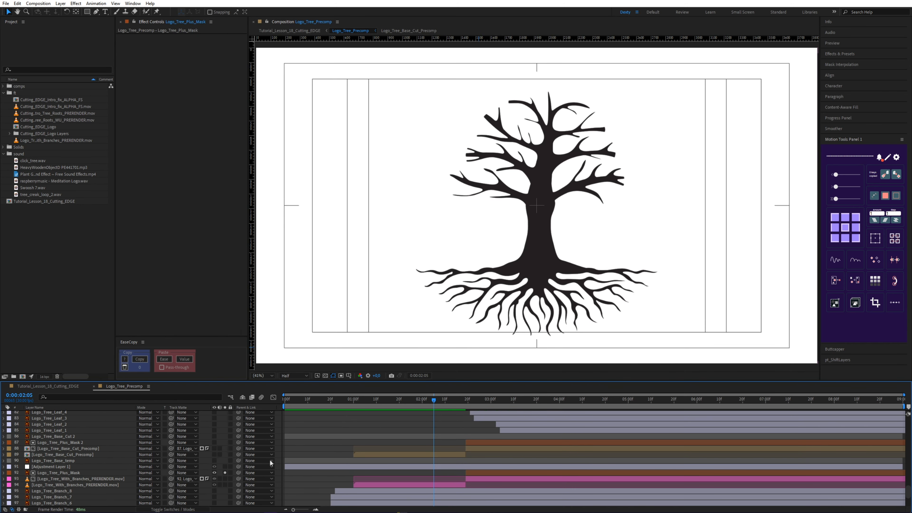
drag(486, 401, 647, 399)
drag(580, 408, 502, 417)
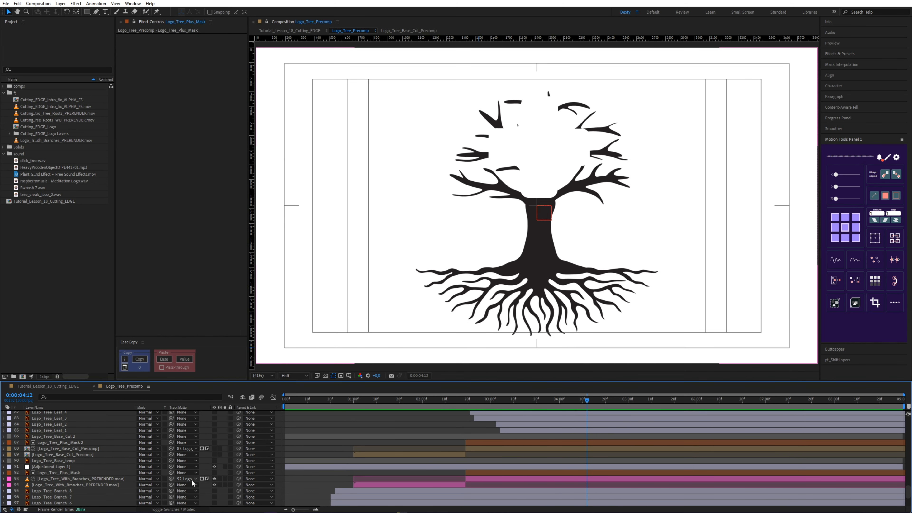
click(191, 480)
click(264, 430)
drag(361, 400, 407, 401)
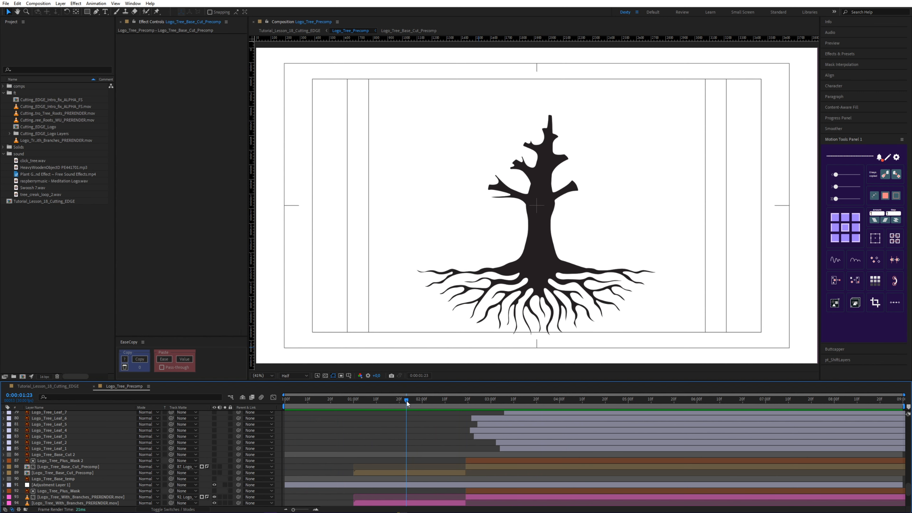
Turn on the visibility of both Logo_Tree_Base_Cut_Precomp layers.
click(100, 472)
shift+click(88, 468)
click(215, 467)
click(343, 434)
Open Logo_Tree_Base_Cut_Precomp, scrub the foliage growth and examine the masked shapes of its Logo_Tree_Base_Cut layers.
double_click(366, 472)
drag(323, 400, 574, 399)
click(359, 480)
click(359, 474)
click(369, 468)
click(375, 463)
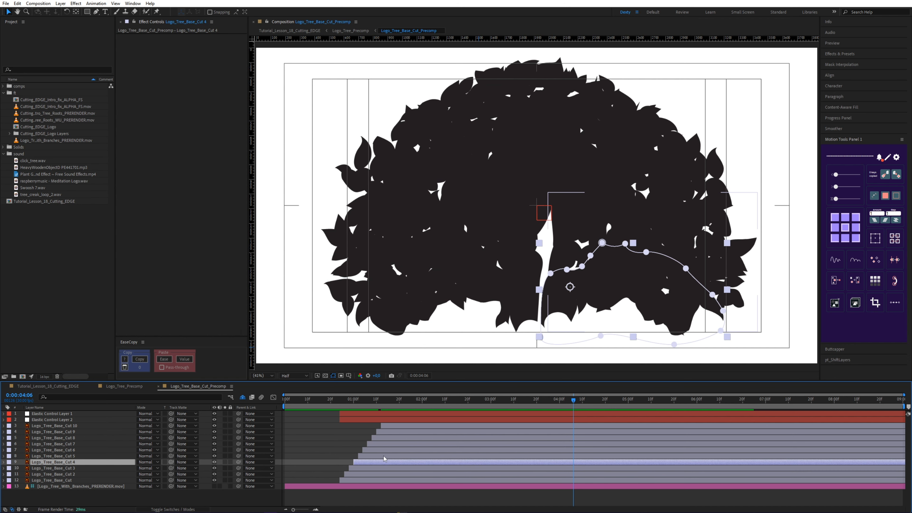
click(384, 456)
click(388, 450)
click(393, 444)
click(381, 432)
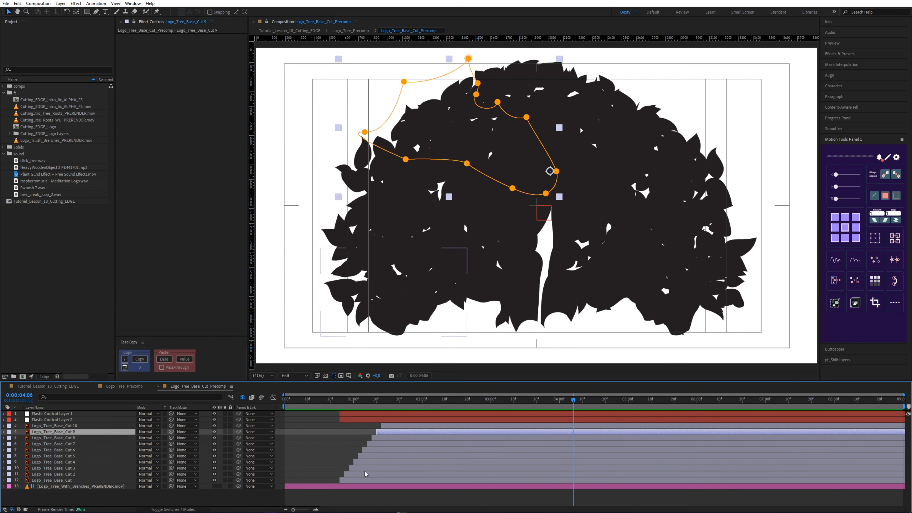
click(372, 463)
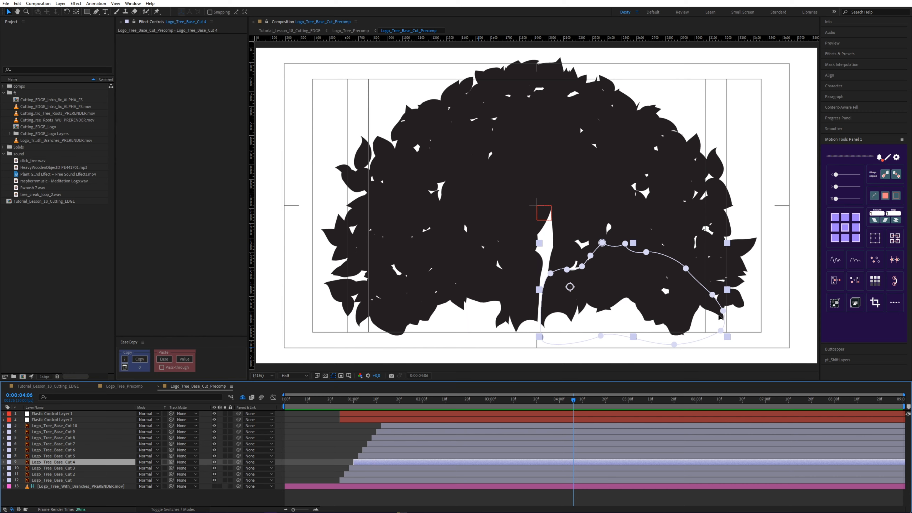
scroll(719, 316, up, 1)
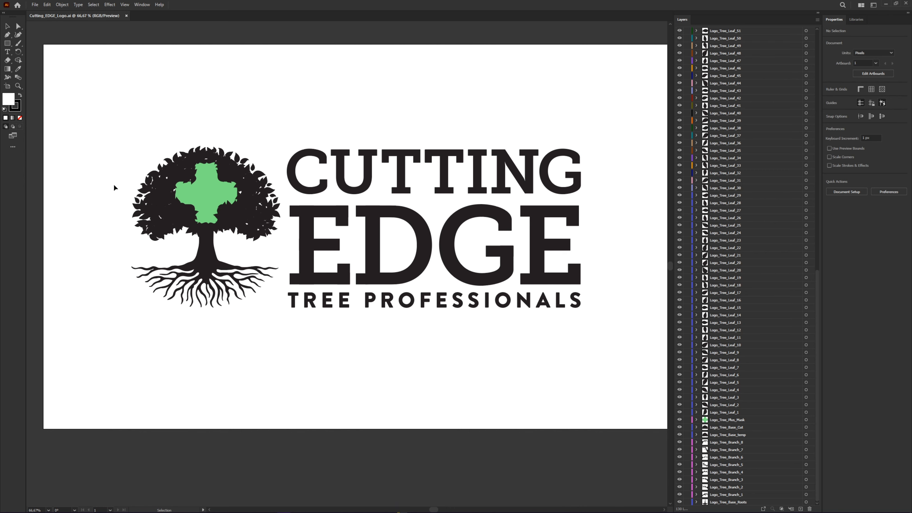
In Illustrator, examine the tree in Cutting_EDGE_Logo.ai up close and review how its artwork is split into layers.
scroll(114, 184, up, 2)
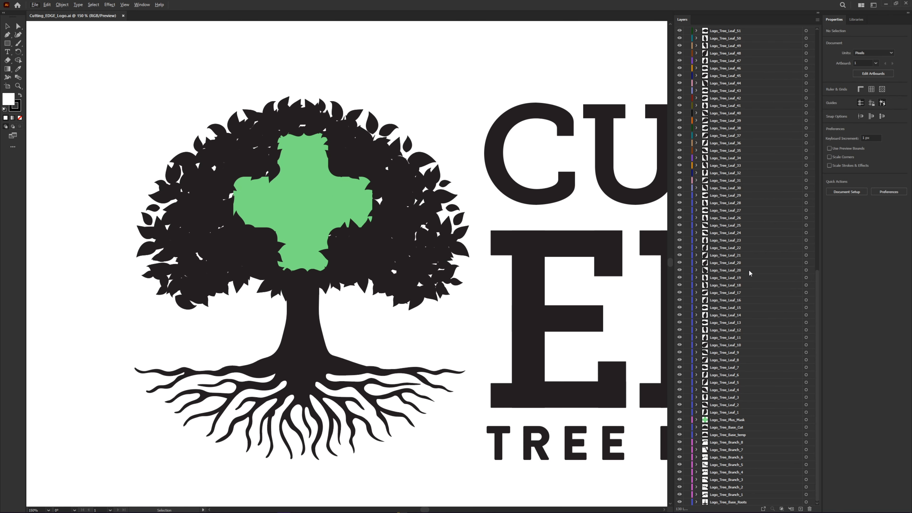
scroll(740, 433, up, 13)
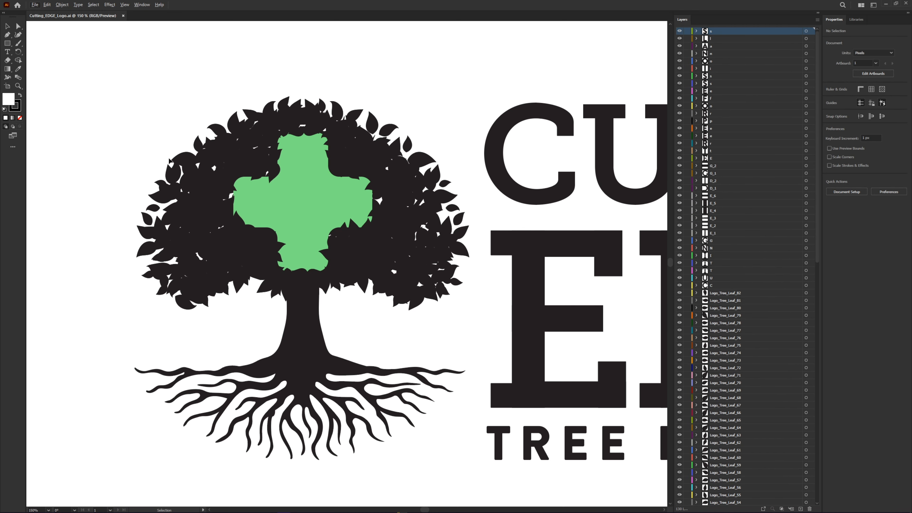
double_click(301, 340)
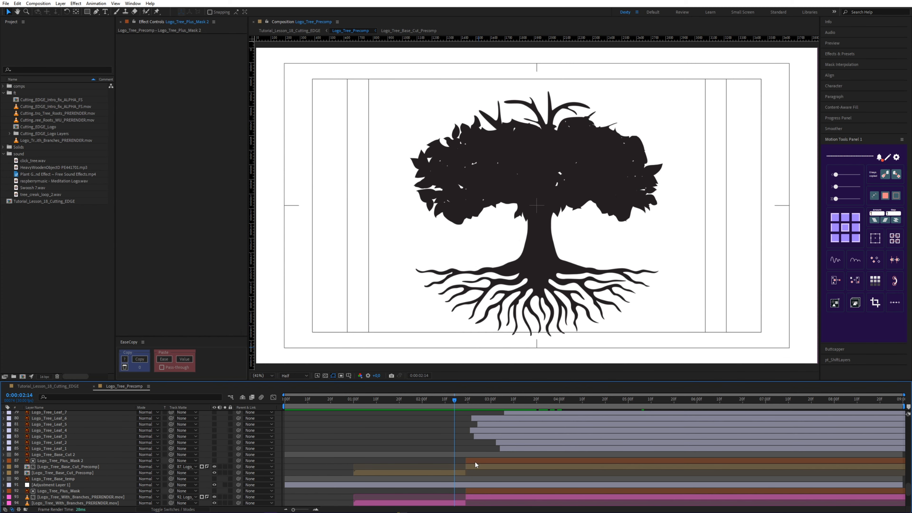
Back in After Effects, scrub the Logo_Tree_Plus_Mask 2 cutout in Logo_Tree_Precomp and examine the staggered Logo_Tree_Leaf layers.
click(476, 462)
click(450, 433)
drag(462, 400, 578, 397)
scroll(513, 495, up, 2)
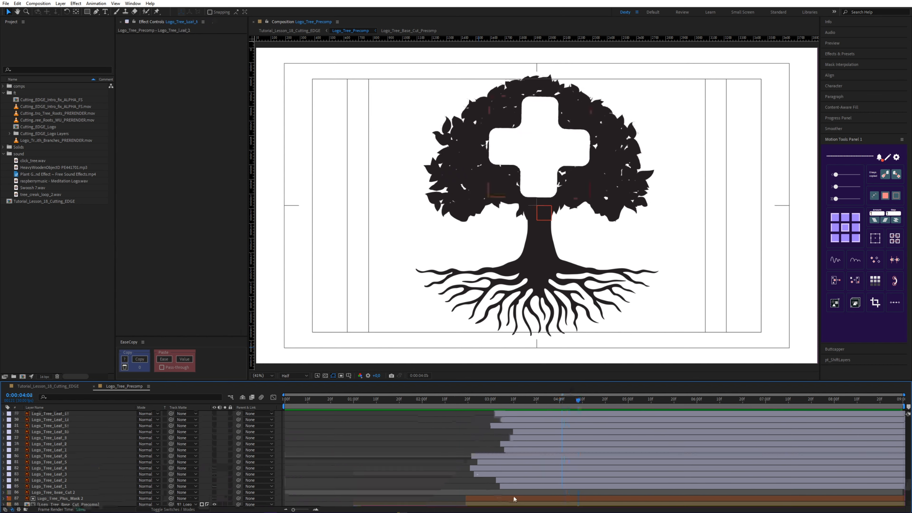
click(516, 486)
scroll(540, 461, up, 20)
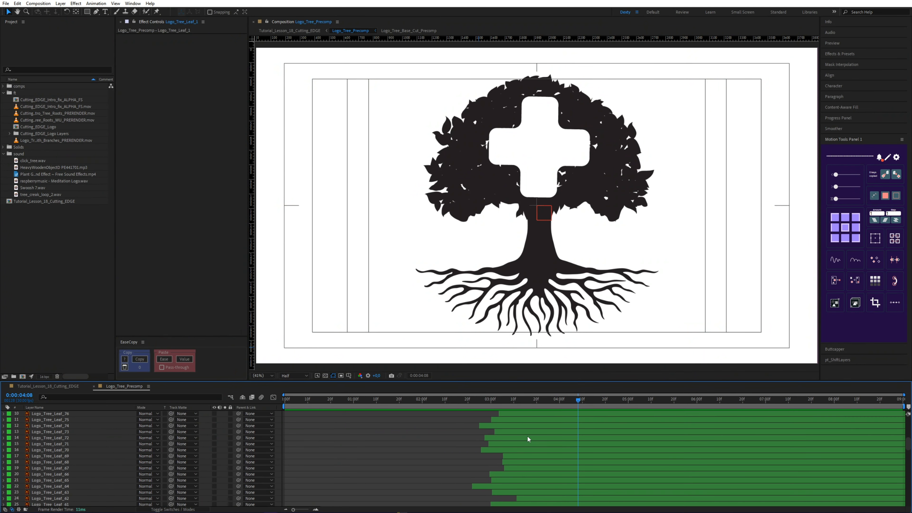
Turn on the visibility of all Logo_Tree_Leaf layers and reveal the keyframed Scale and Rotation of Logo_Tree_Leaf_80.
shift+click(517, 426)
click(215, 426)
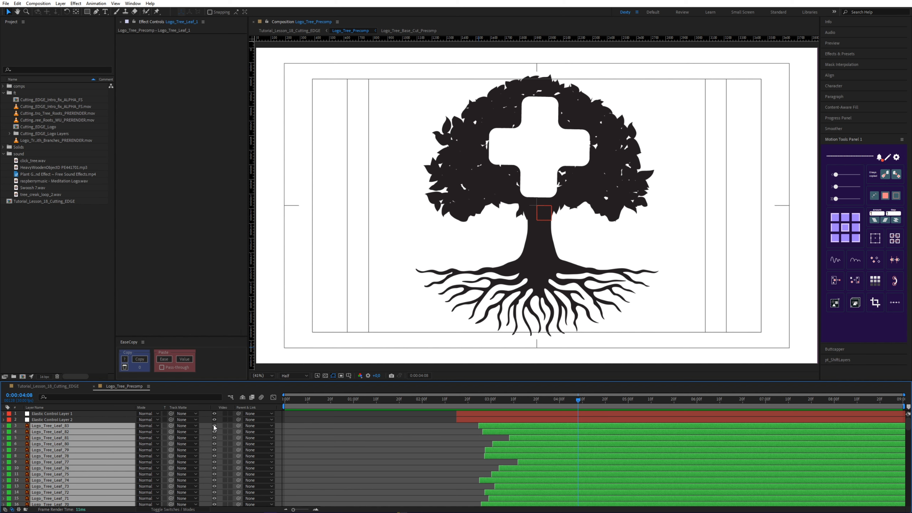
click(499, 444)
key(u)
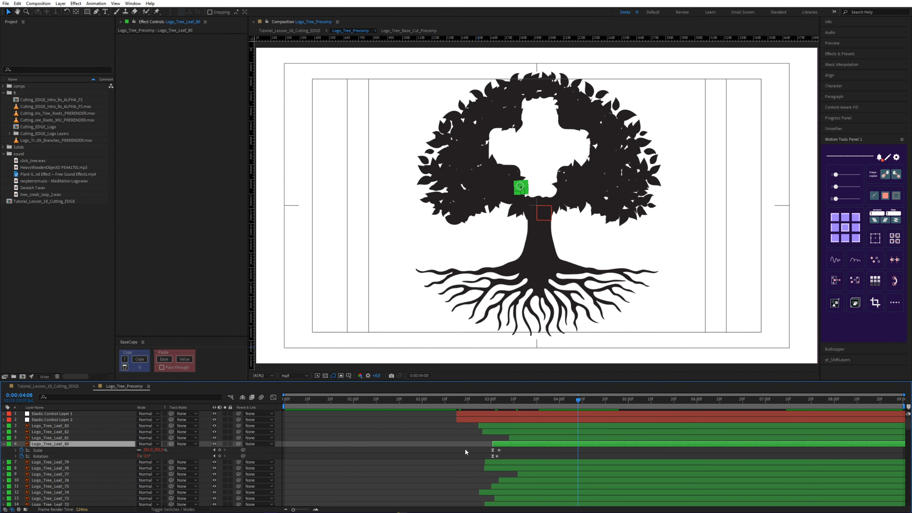
click(281, 452)
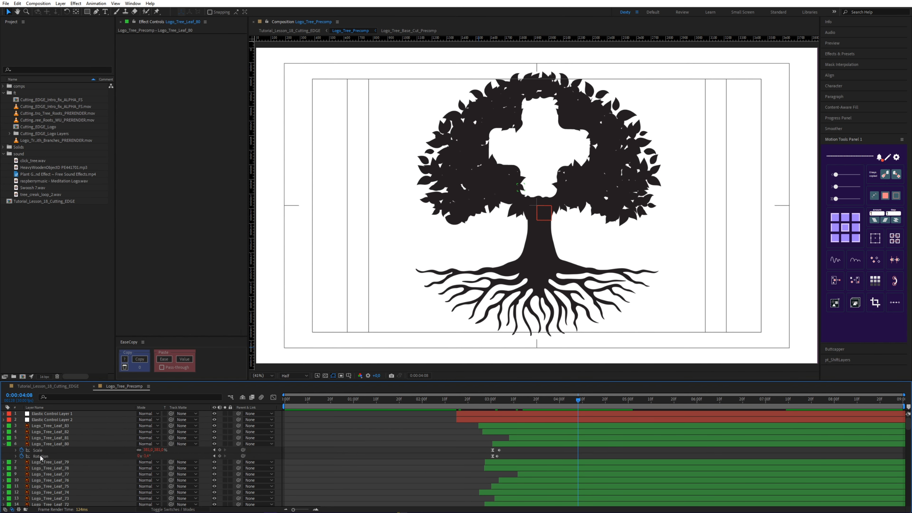
Review the staggered start times of the Logo_Tree_Leaf layers and scrub the leaf growth up to 0:00:04:12.
scroll(503, 456, down, 6)
click(547, 438)
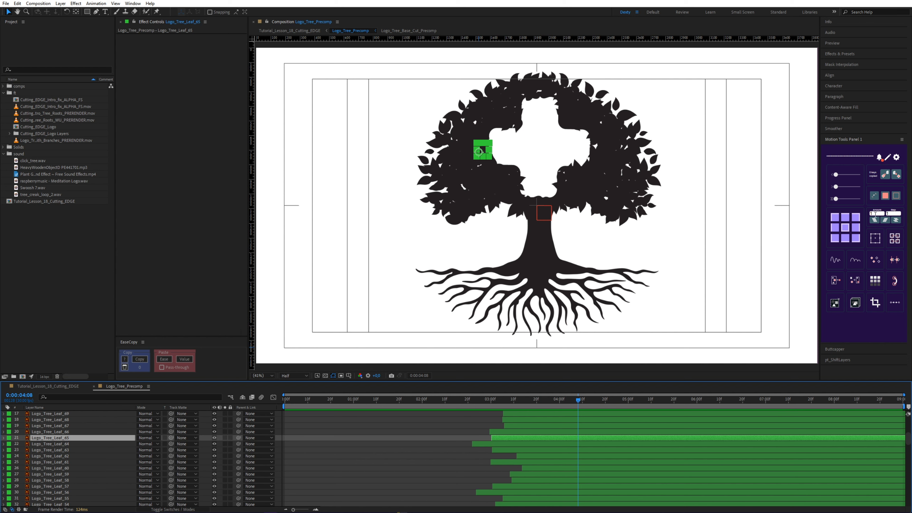
click(468, 429)
scroll(479, 426, up, 6)
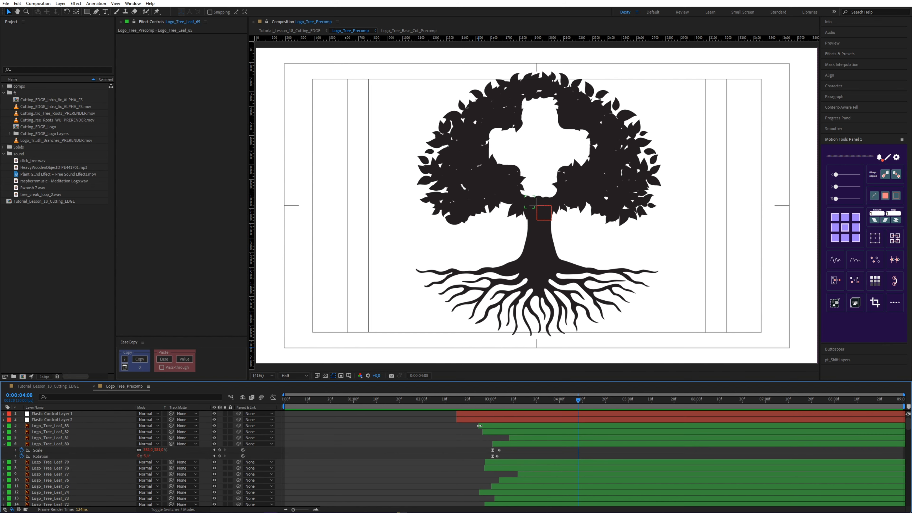
drag(474, 402, 594, 402)
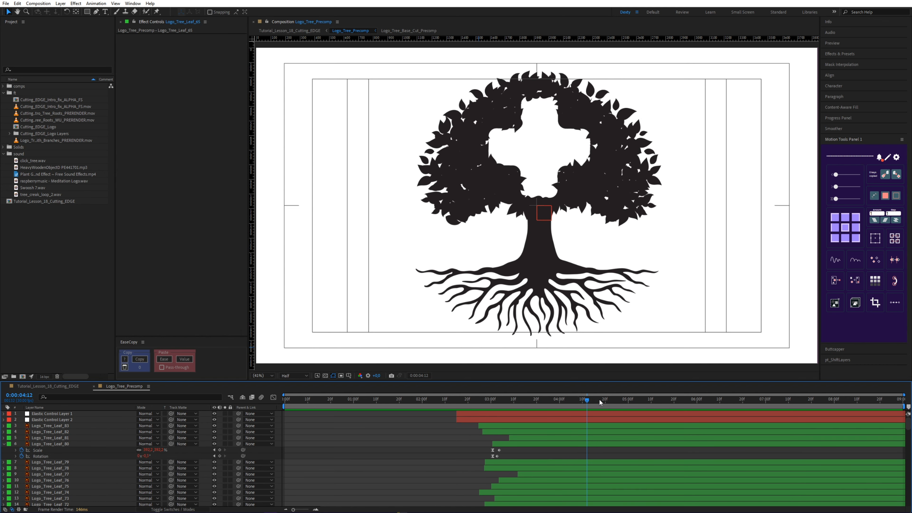
Isolate Logo_Tree_Leaf_83 and Logo_Tree_Leaf_82 to examine single leaves up close, and scrub through Logo_Tree_Precomp.
click(509, 428)
click(225, 425)
key(period)
key(period)
key(period)
key(period)
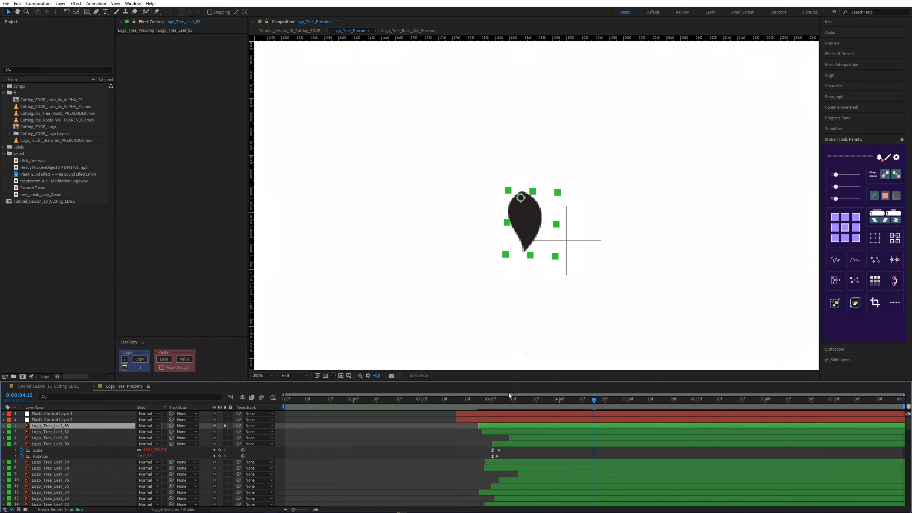
click(514, 431)
click(225, 432)
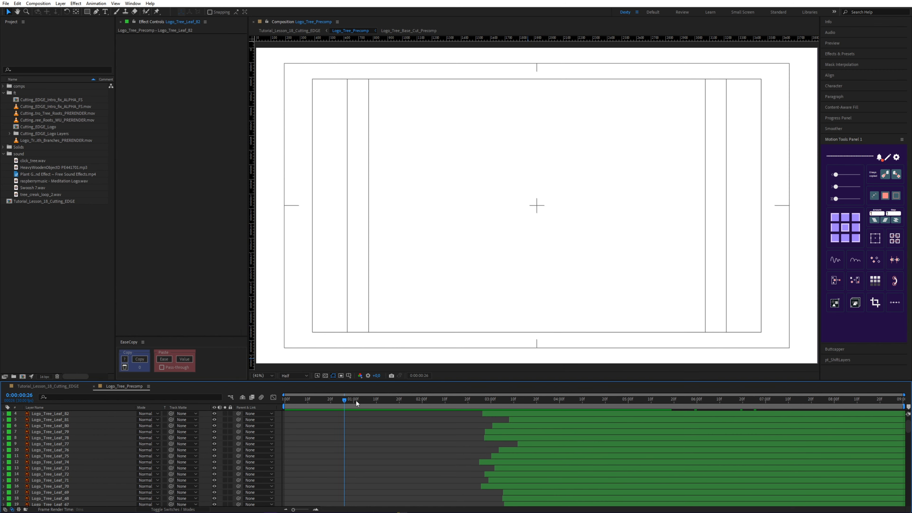
drag(357, 401, 704, 409)
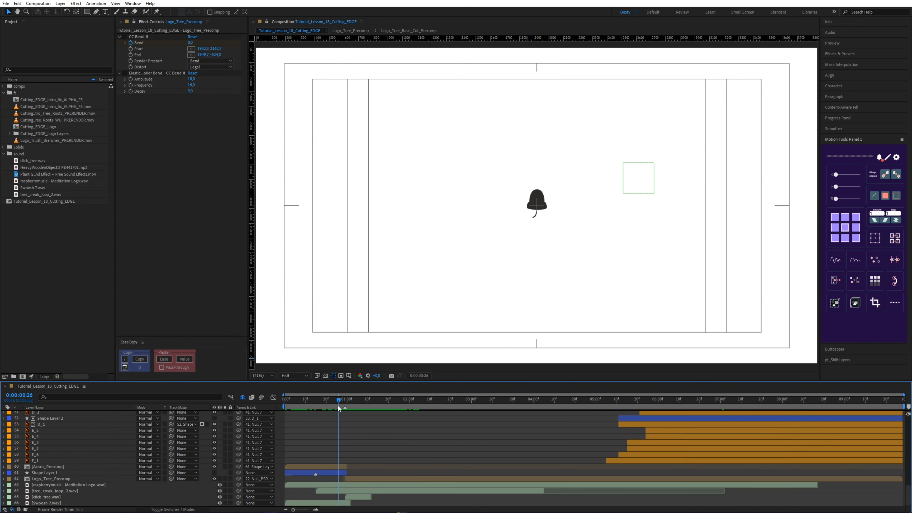
In Tutorial_Lesson_18_Cutting_EDGE, scrub to 0:00:01:29 and reveal the keyframed and modified properties of the branch on Shape Layer 12.
drag(336, 401, 407, 401)
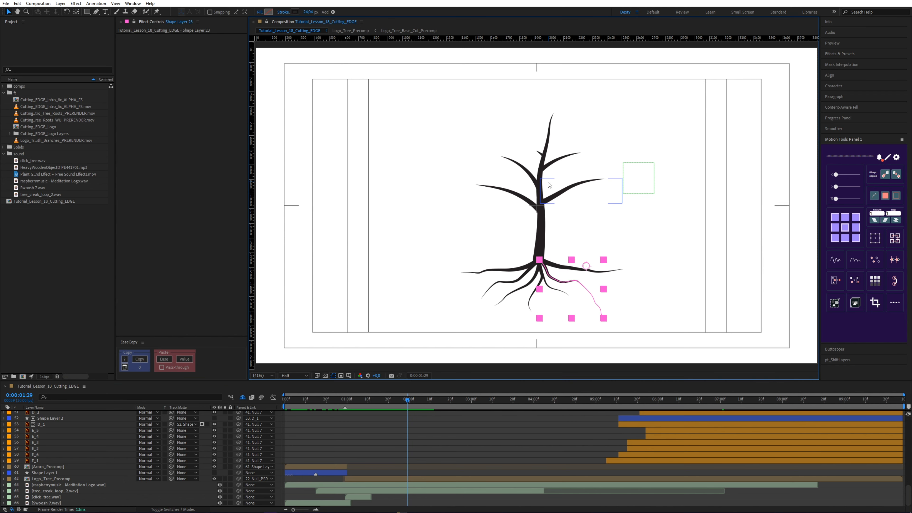
click(550, 186)
click(553, 165)
key(u)
scroll(88, 444, up, 1)
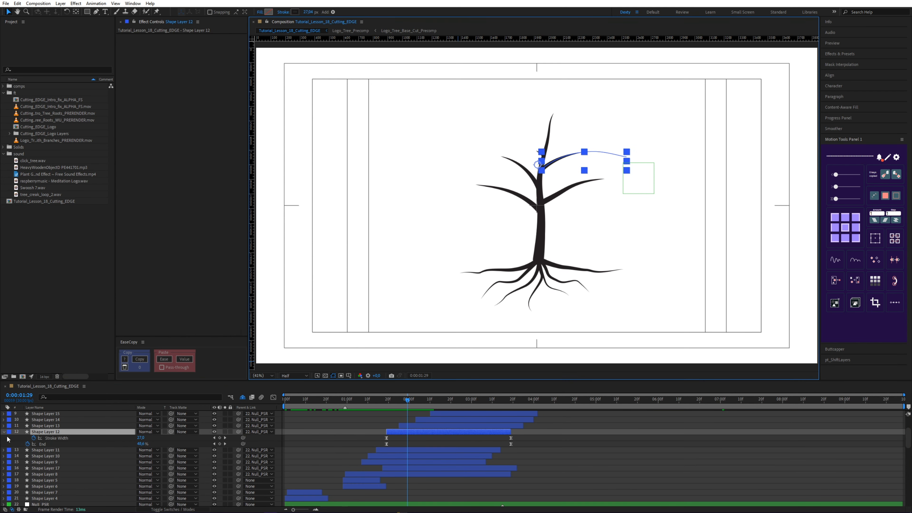
key(u)
key(u)
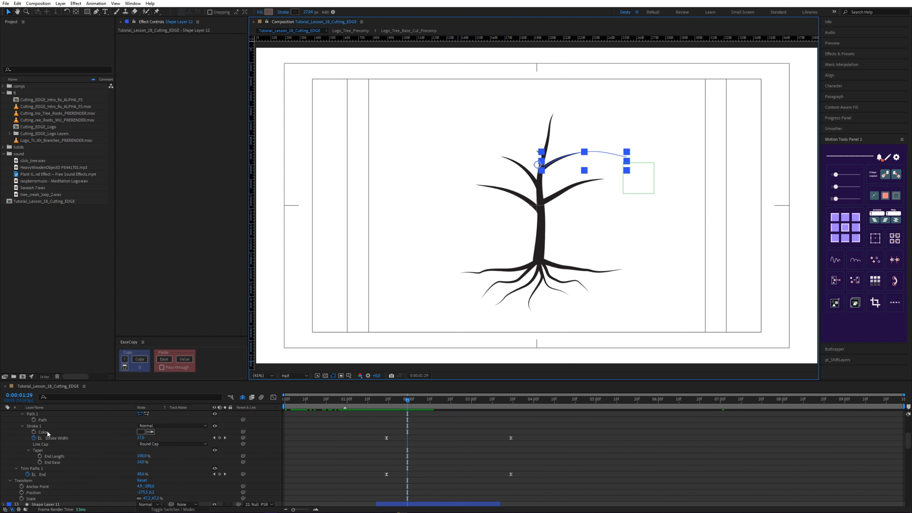
Examine the Stroke 1 taper and Trim Paths 1 settings of Shape Layer 12.
click(42, 426)
click(28, 450)
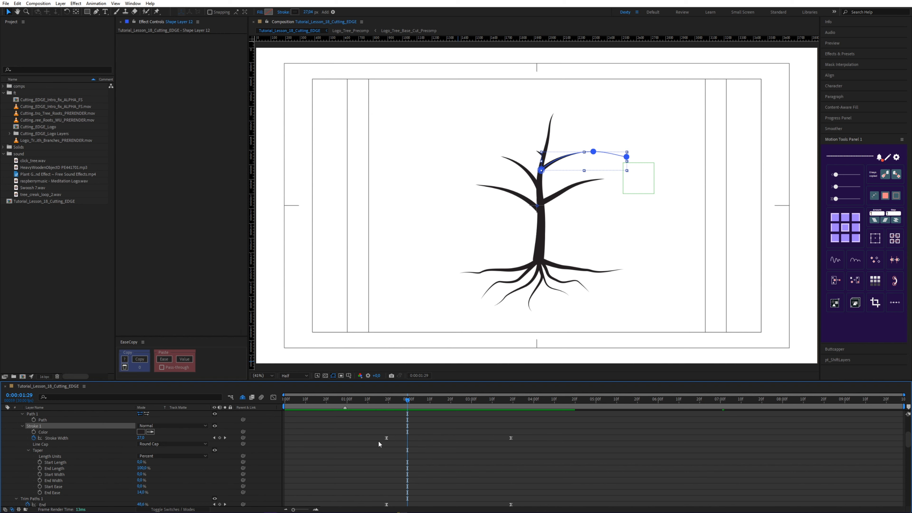
scroll(379, 444, down, 2)
click(31, 462)
click(16, 463)
click(16, 463)
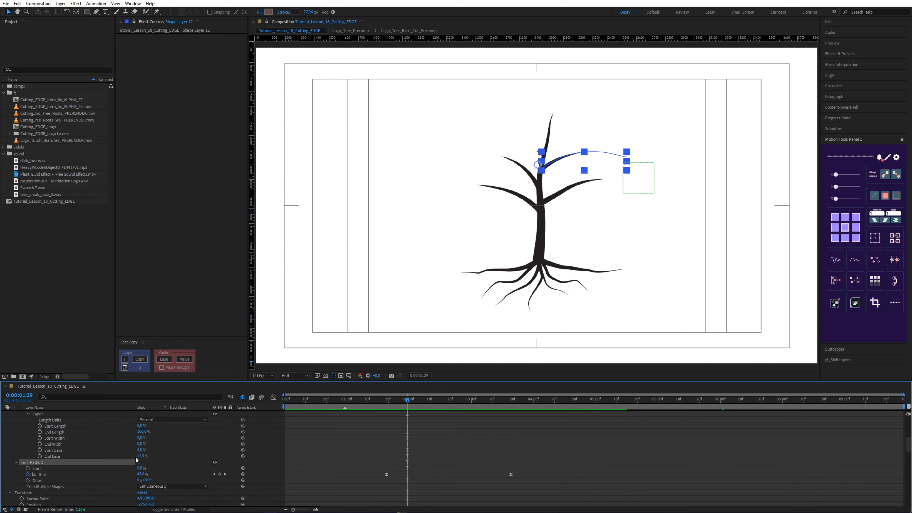
Scrub the growing branches and roots to 0:00:02:22 and select the Logo_Tree_Precomp layer.
drag(399, 401, 458, 414)
click(439, 419)
scroll(438, 420, down, 15)
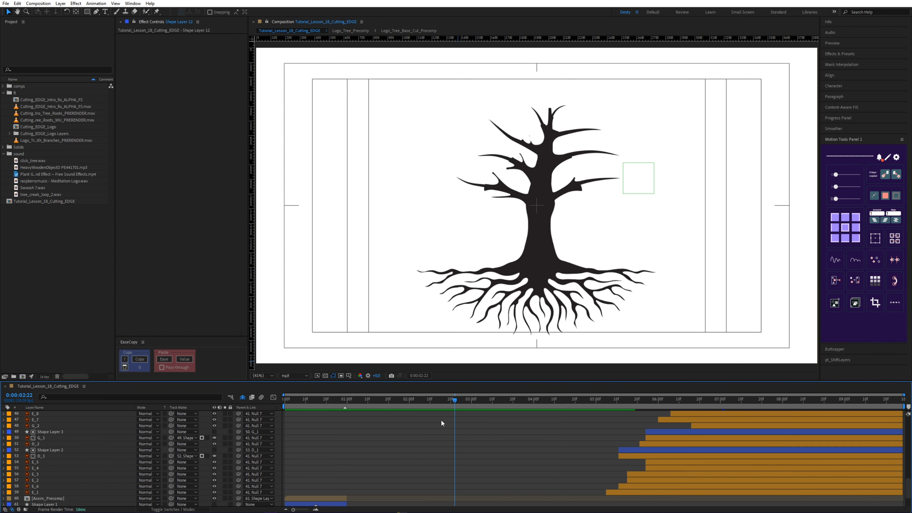
click(453, 479)
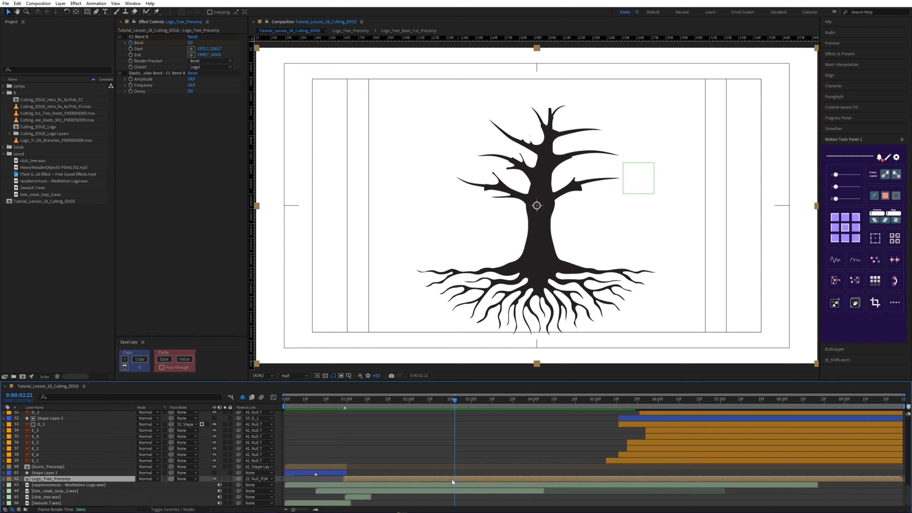
Reveal the Position and Scale keyframes of Null_PSR and examine their curves in the Graph Editor.
scroll(445, 447, up, 10)
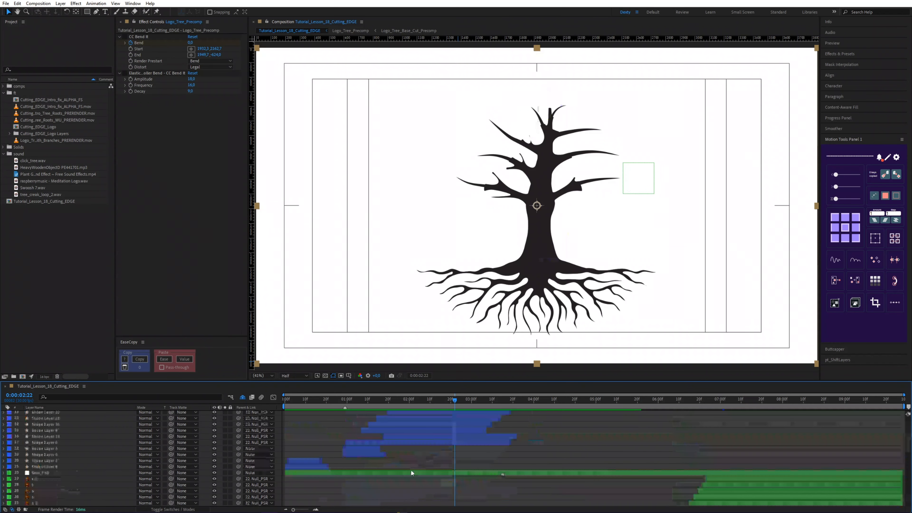
click(409, 473)
key(u)
drag(483, 490, 535, 477)
click(273, 397)
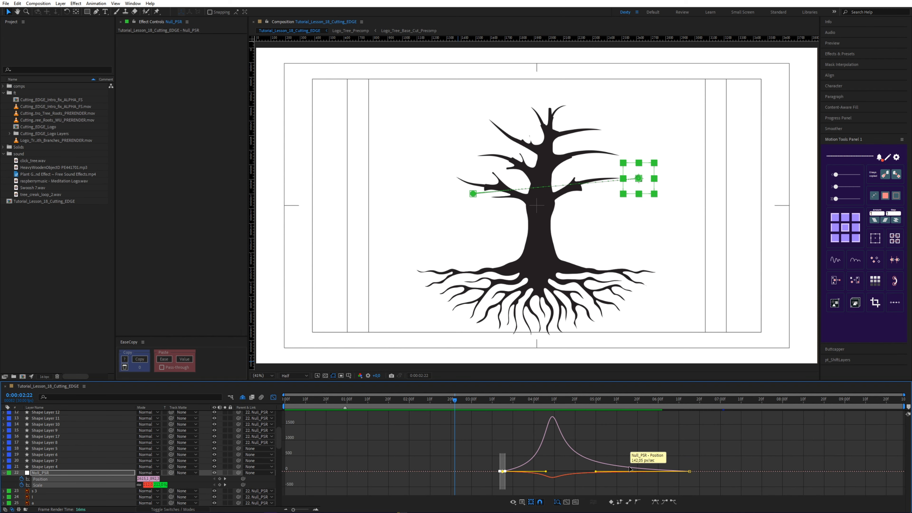
Scrub the tree's move aside and the CUTTING text's particle reveal up to 0:00:05:18.
scroll(629, 467, up, 2)
drag(503, 400, 711, 404)
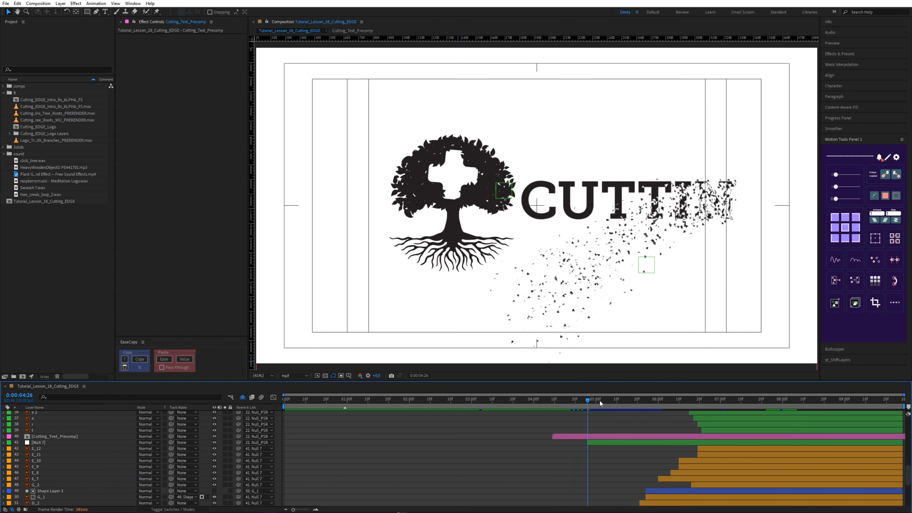
drag(600, 401, 635, 397)
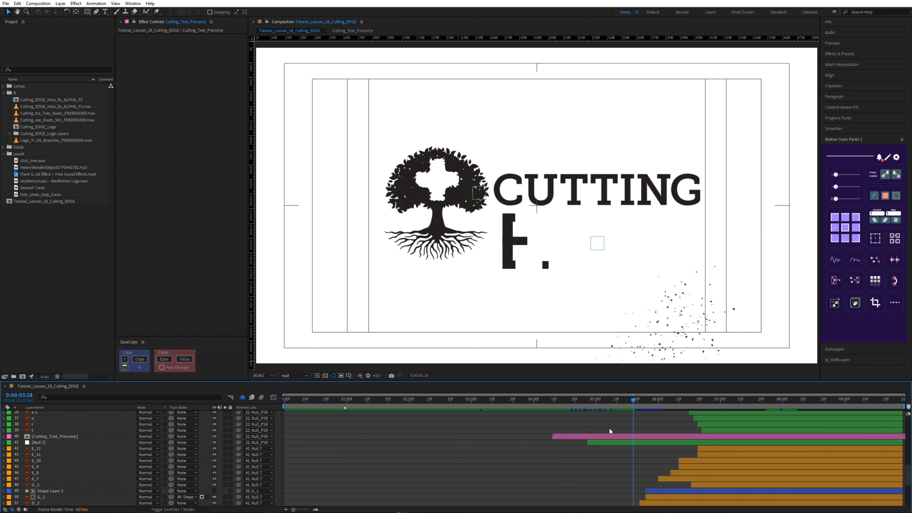
Open Cutting_Text_Precomp, scrub the text reveal to 0:00:04:29 and examine its staggered letter layers.
double_click(605, 437)
scroll(343, 442, down, 4)
drag(294, 401, 386, 397)
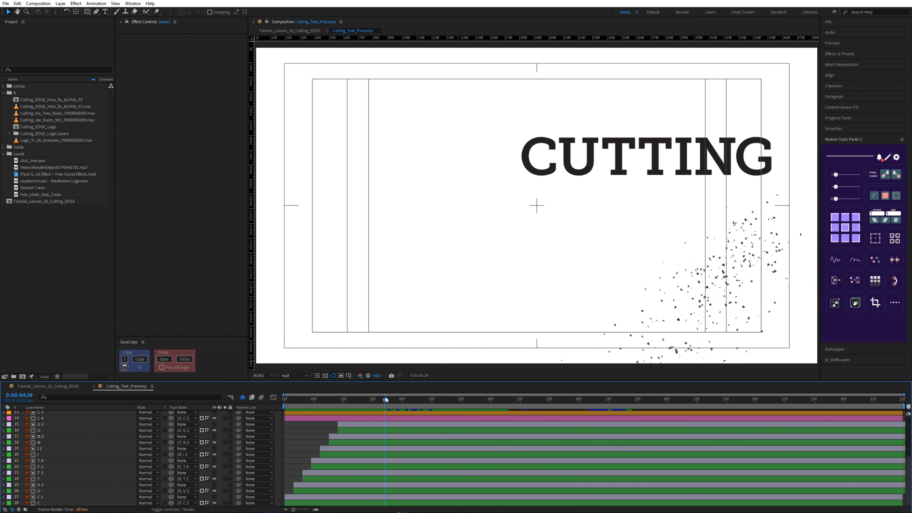
click(295, 503)
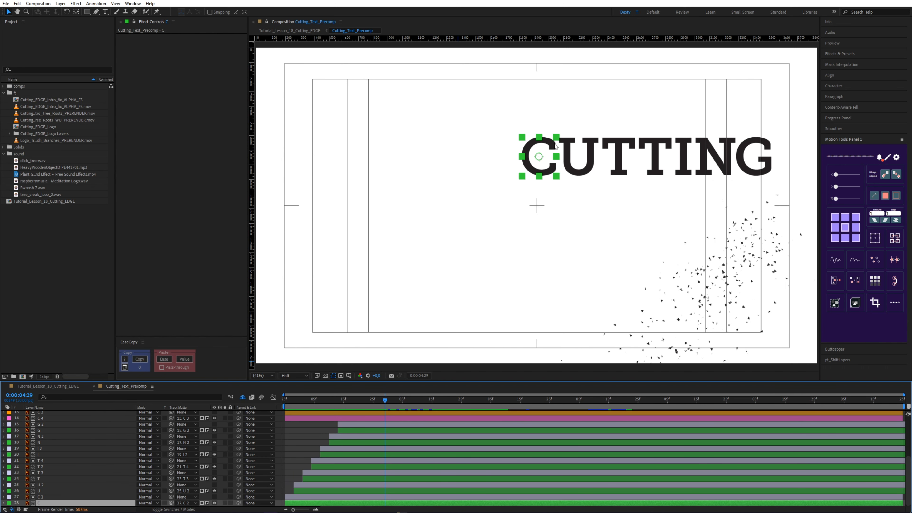
scroll(556, 146, up, 3)
Solo the C 4 layer, zoom in on it and scrub its CC Pixel Polly shatter to 0:00:04:03.
click(293, 418)
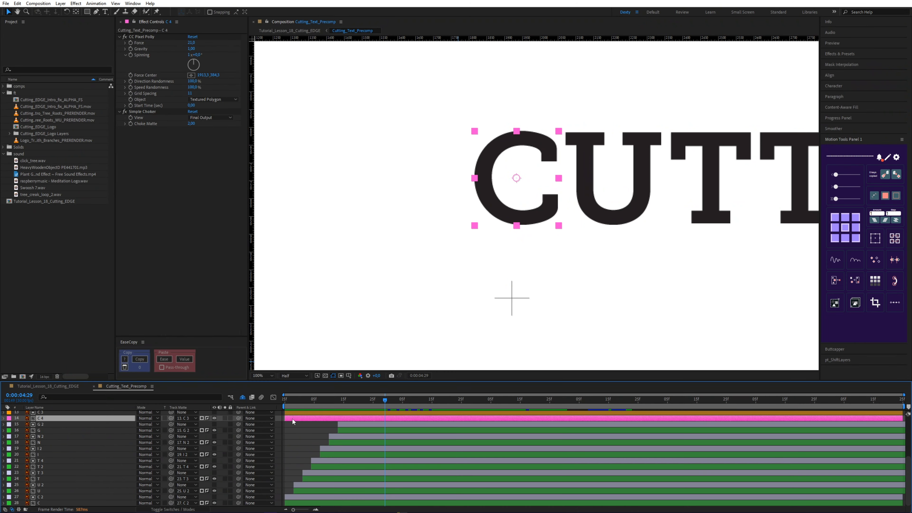
click(151, 37)
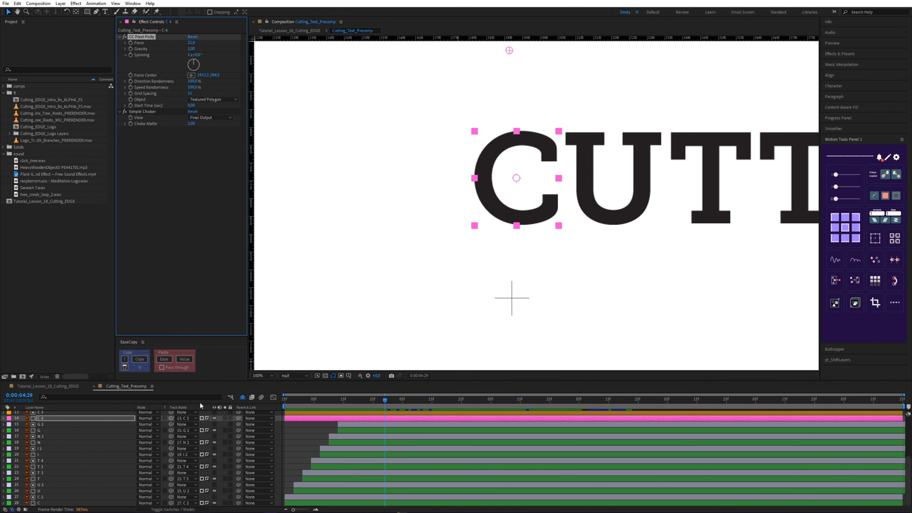
click(224, 419)
click(314, 430)
drag(284, 397, 310, 401)
click(310, 418)
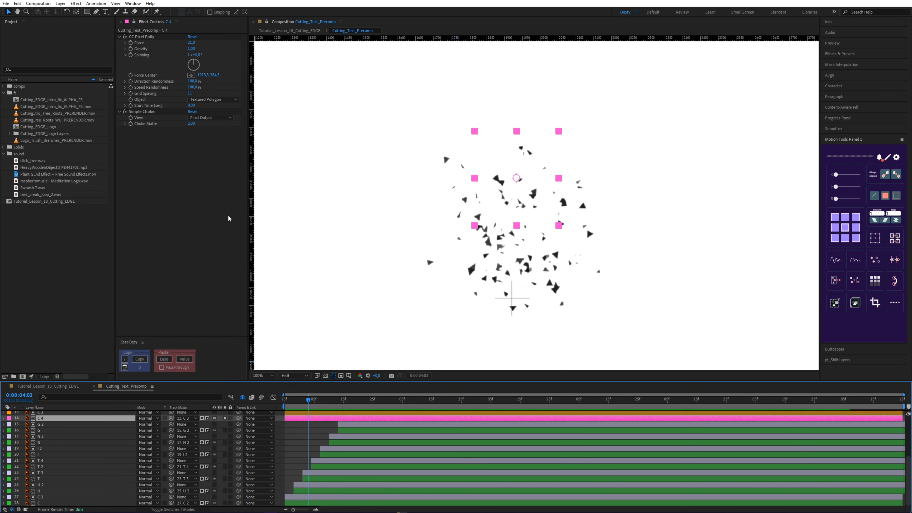
Set the Speed Randomness of C 4's CC Pixel Polly to 99% and keep Textured Polygon as its Object.
click(214, 50)
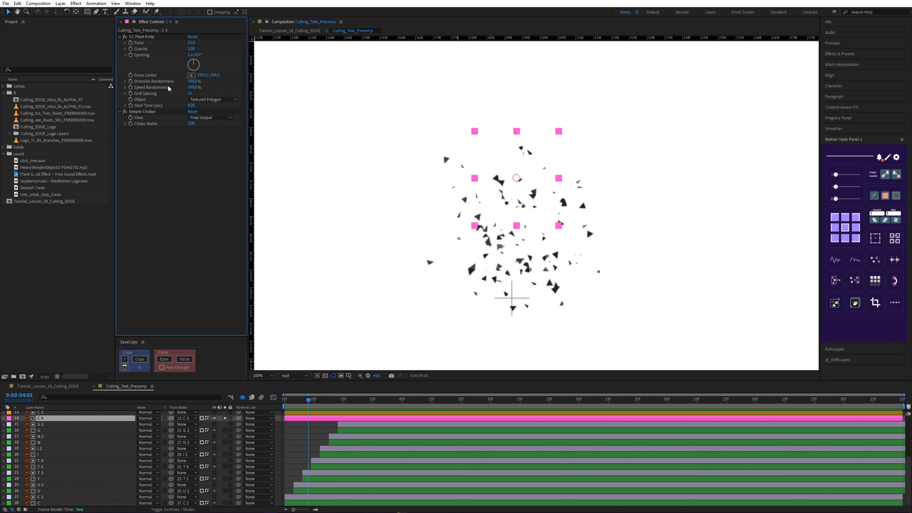
drag(193, 88, 191, 87)
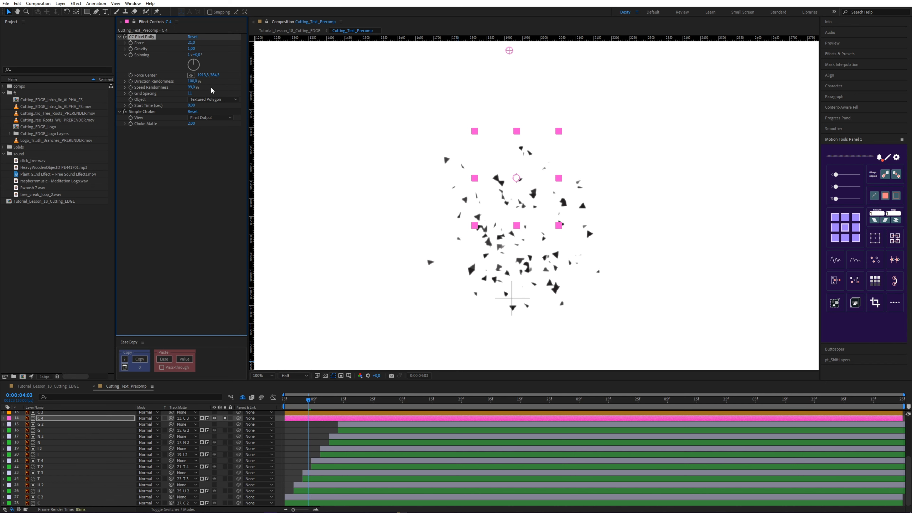
click(201, 99)
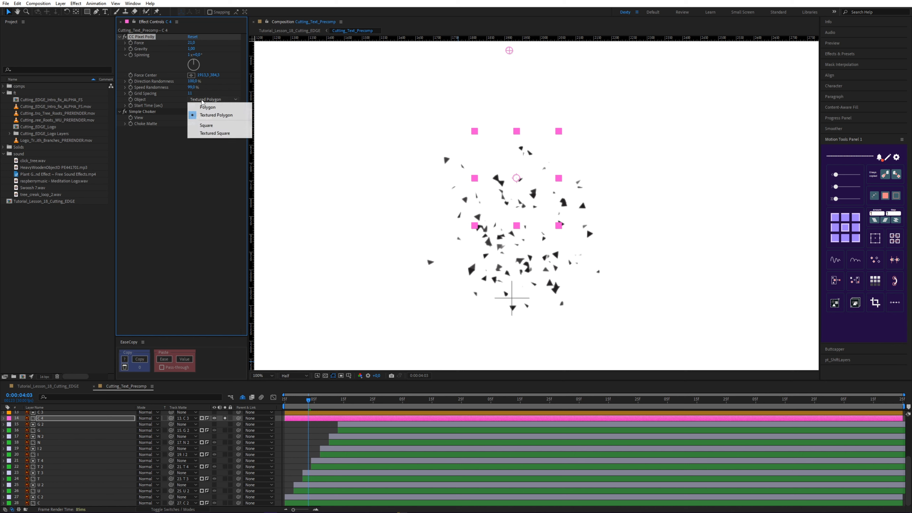
click(212, 115)
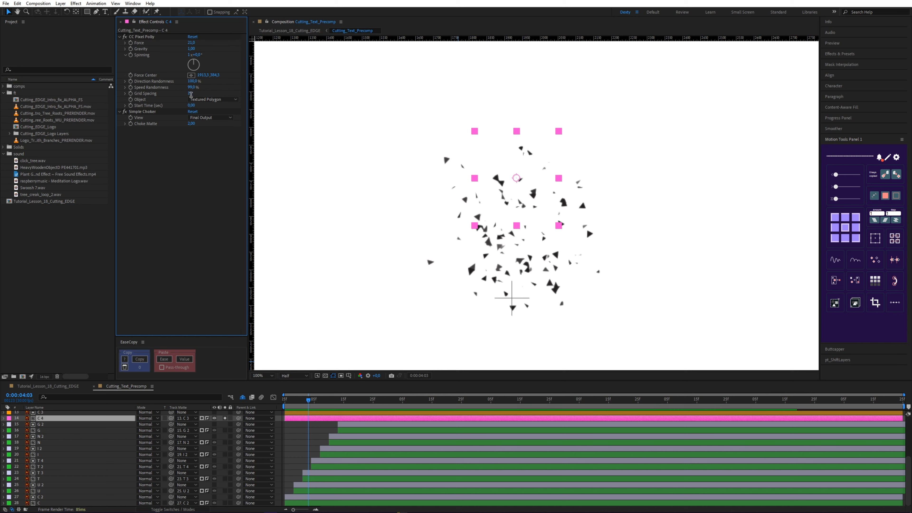
key(Return)
Briefly show the C 3 matte layer over the C 4 shards, hide it again and scrub the shatter to 0:00:04:04.
click(219, 434)
scroll(219, 434, up, 1)
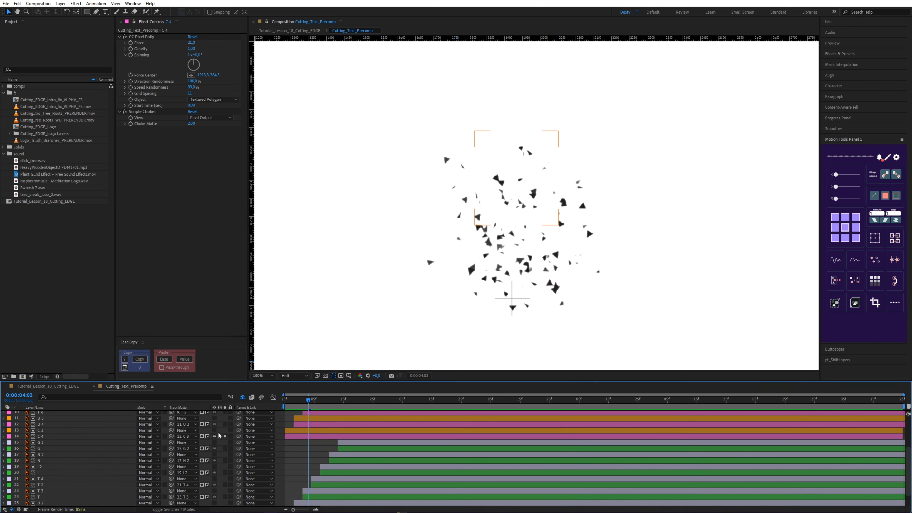
click(214, 430)
click(225, 430)
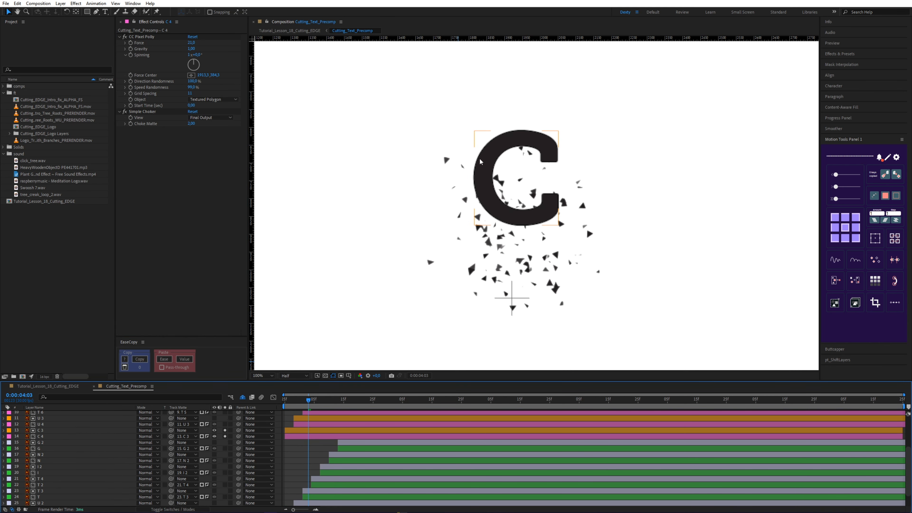
click(215, 430)
drag(291, 397, 311, 398)
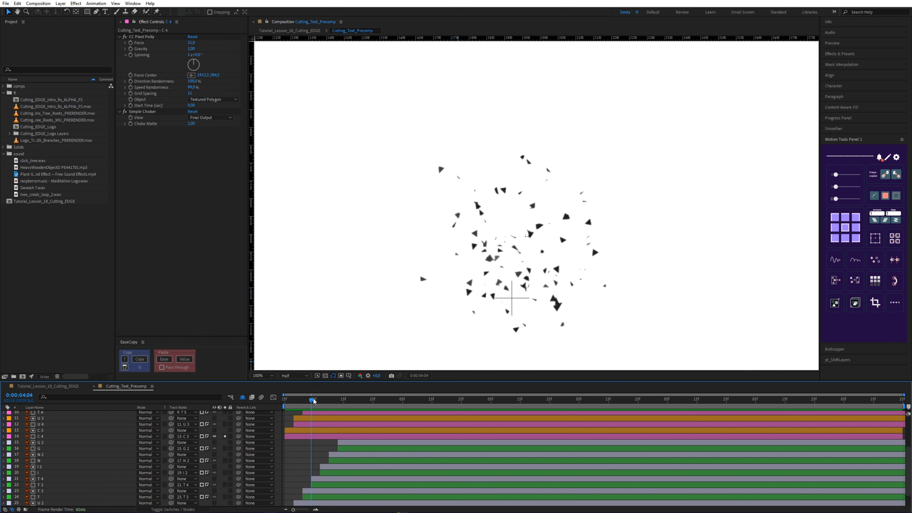
Solo the C layer alongside C 4 and examine the Simple Choker and CC Pixel Polly effects of its C 2 matte.
scroll(264, 480, down, 1)
click(225, 503)
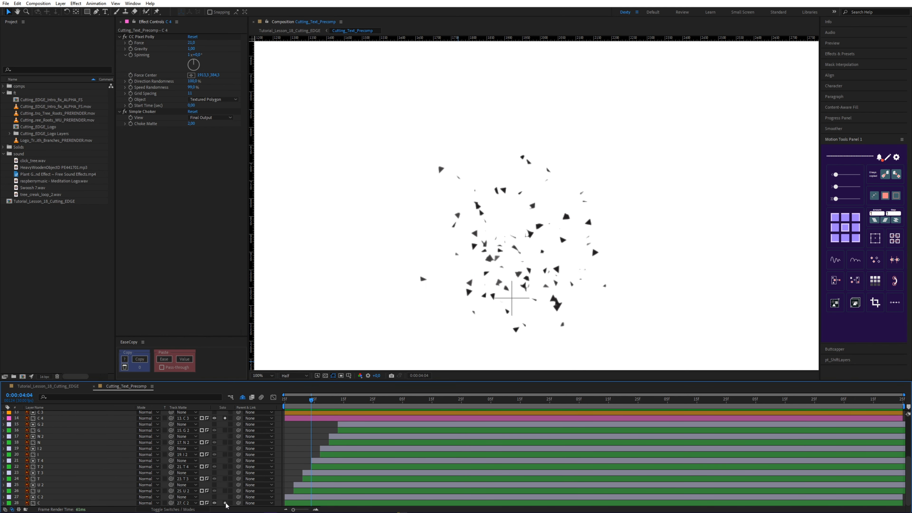
mouse_move(295, 401)
mouse_down()
mouse_move(284, 404)
mouse_move(302, 402)
mouse_up()
click(75, 497)
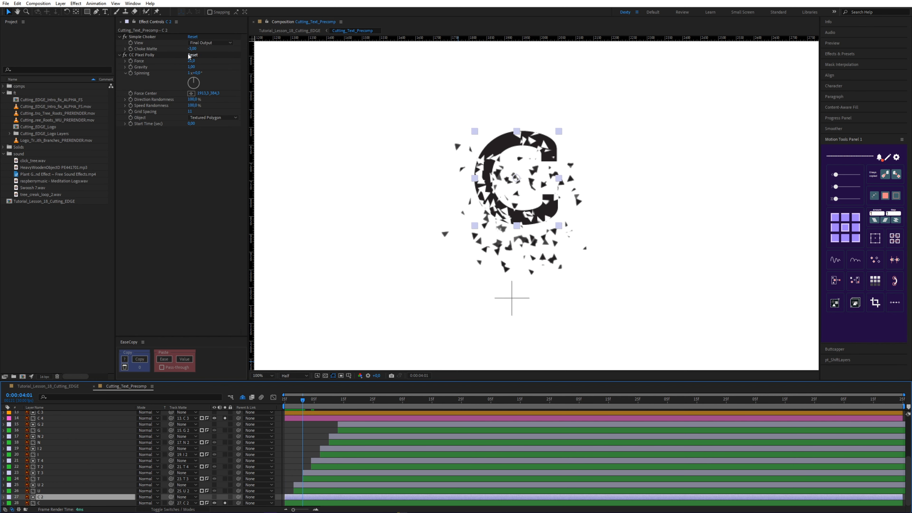
Scrub the letter C reveal to 0:00:04:14, clear the selection and turn off the solo of C 4.
drag(287, 403, 342, 402)
key(F2)
click(225, 419)
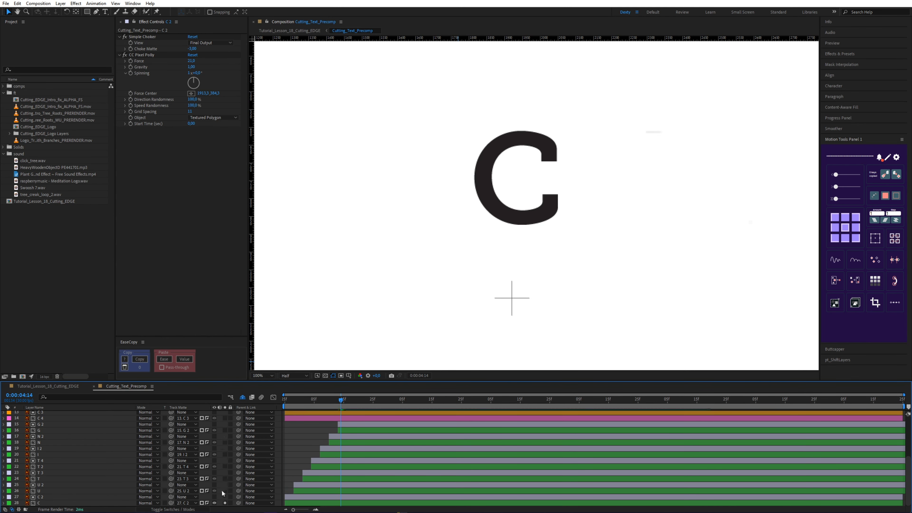
Turn off the solo of the C layer and scrub the shattering CUTTING reveal in the precomp and the main composition.
click(225, 503)
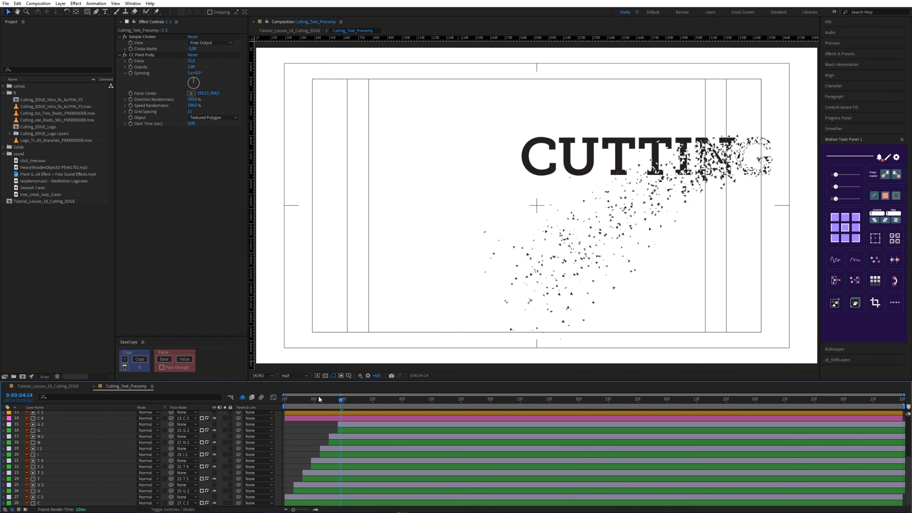
click(317, 401)
drag(316, 400, 410, 402)
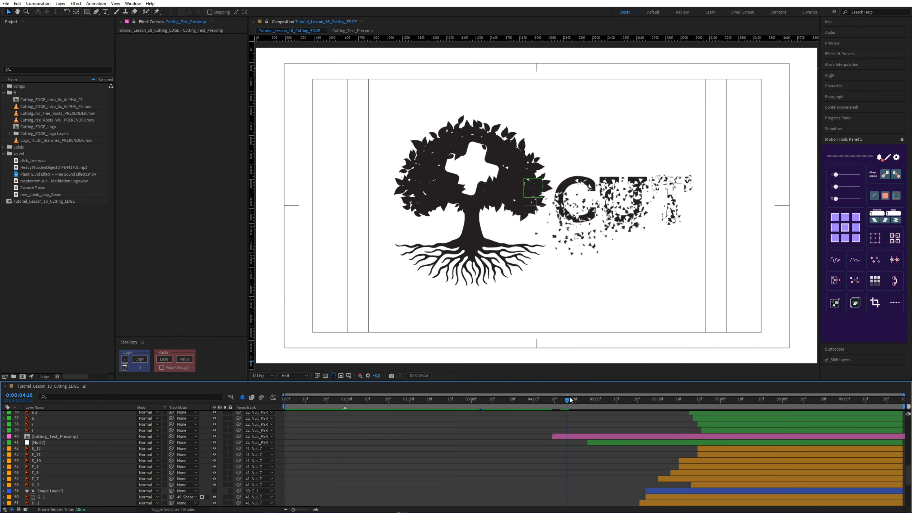
drag(570, 400, 667, 380)
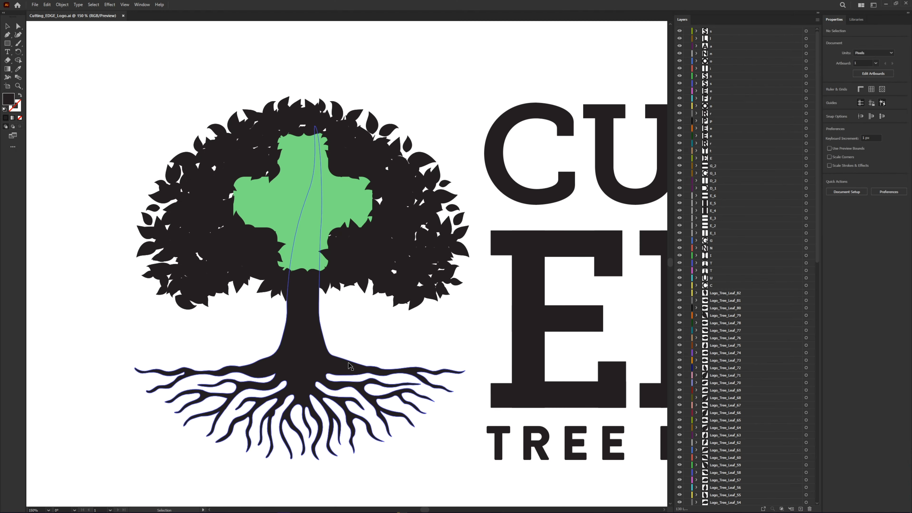
Switch to Cutting_EDGE_Logo.ai in Illustrator and examine how the letters of EDGE are divided into separate paths.
scroll(226, 339, down, 3)
scroll(316, 338, up, 3)
key(a)
click(335, 309)
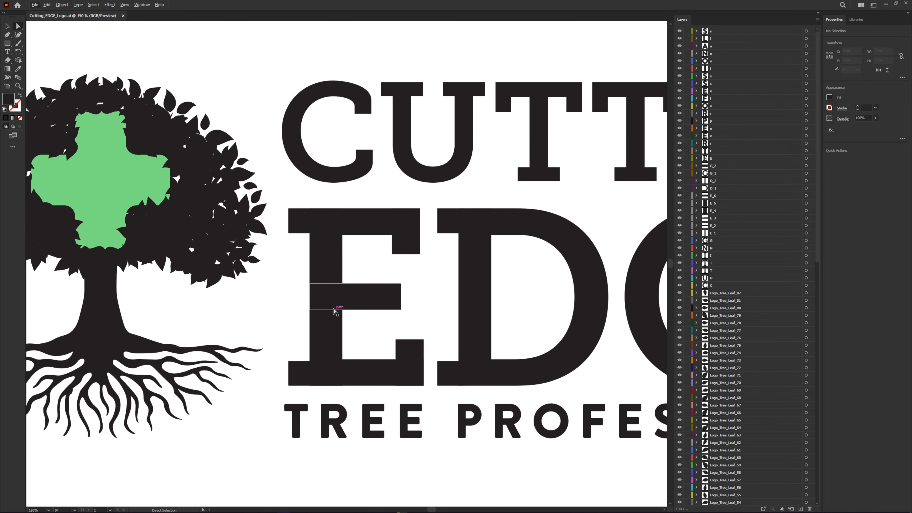
click(337, 333)
click(363, 372)
click(448, 372)
scroll(257, 259, down, 1)
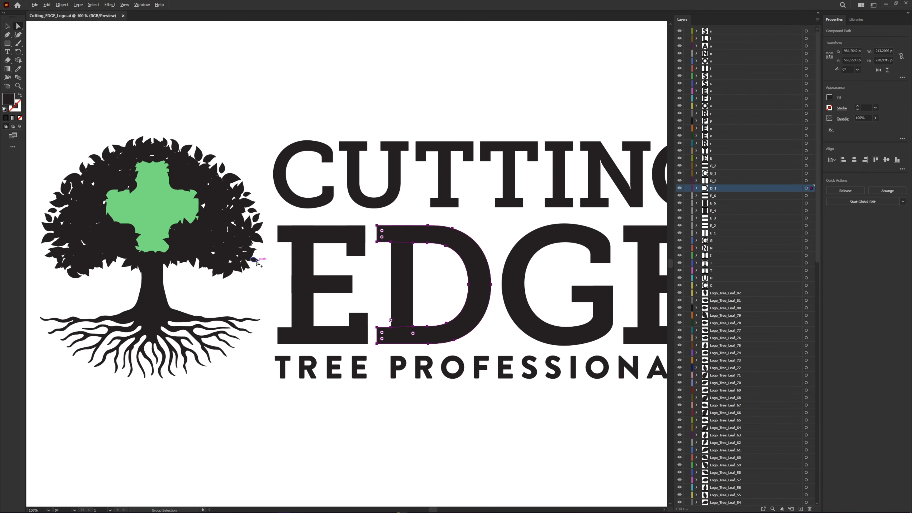
scroll(586, 312, up, 1)
click(607, 322)
click(590, 293)
scroll(331, 256, down, 1)
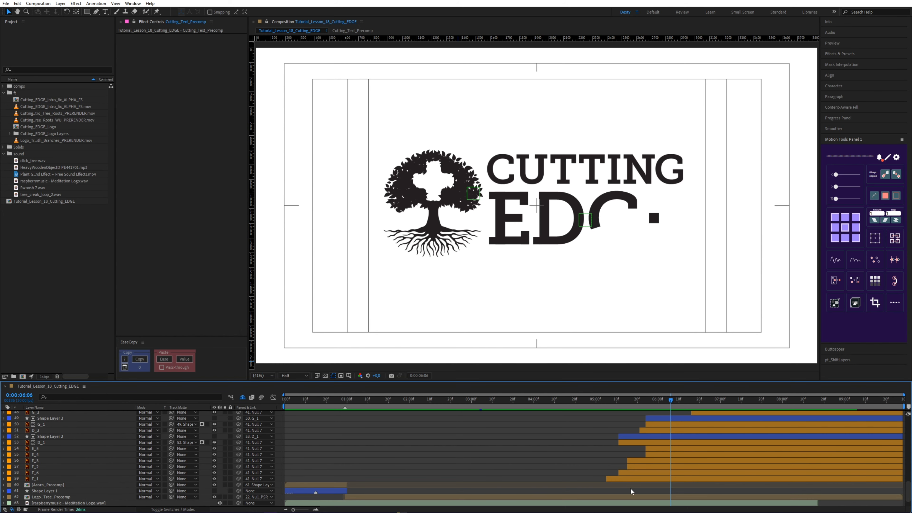
Back in After Effects, show the keyframes of E_1, solo Shape Layer 2 and scrub the stroke matte of the letter D.
click(635, 477)
key(u)
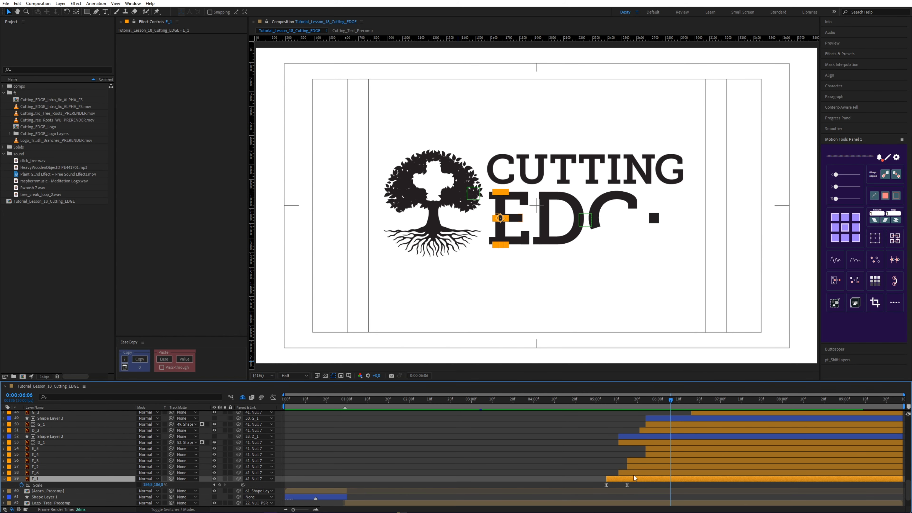
key(slash)
click(628, 436)
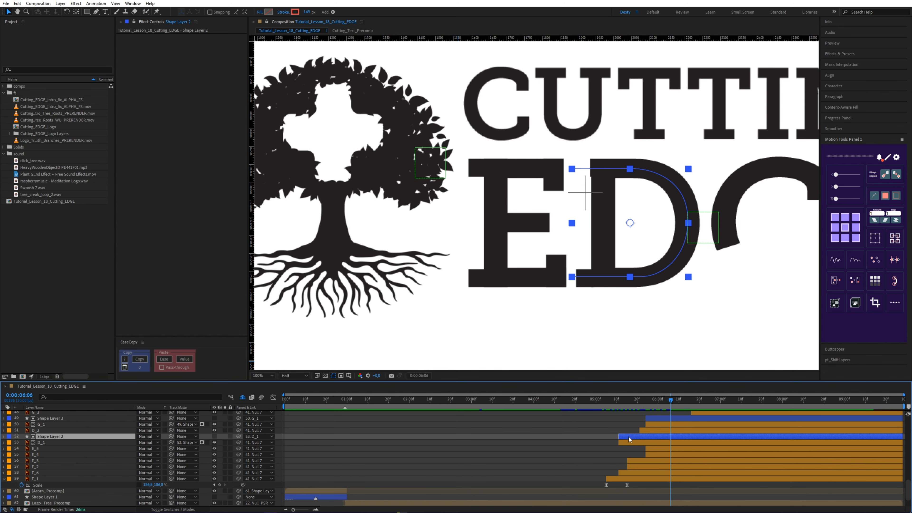
click(224, 436)
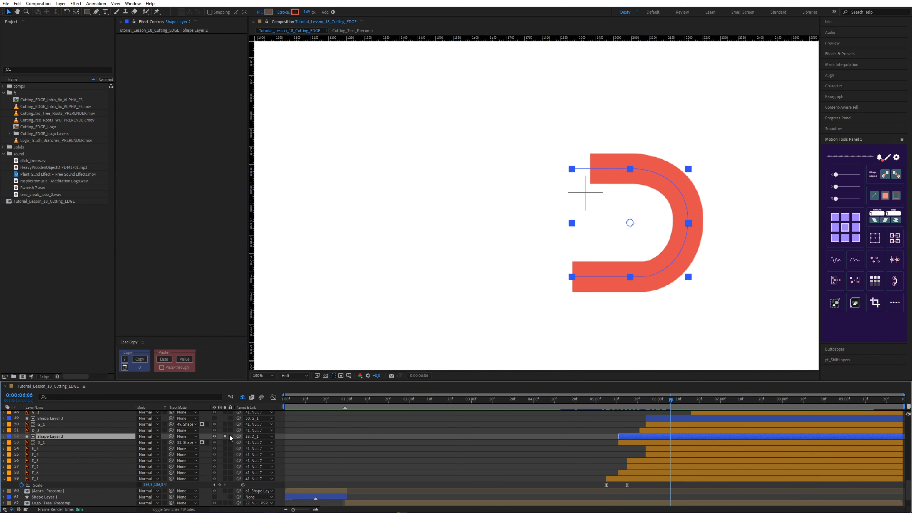
drag(617, 400, 688, 401)
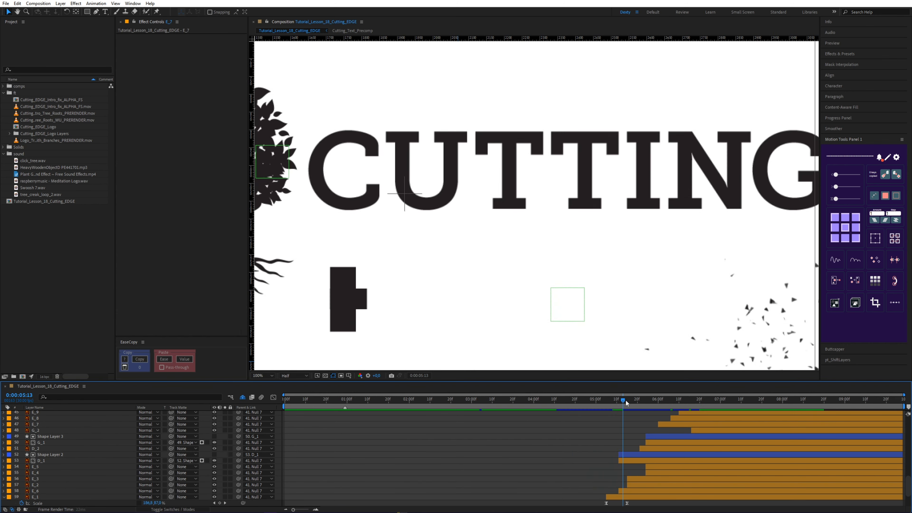
Scrub the EDGE and TREE PROFESSIONALS reveal in the main composition to 0:00:09:27.
drag(626, 400, 711, 382)
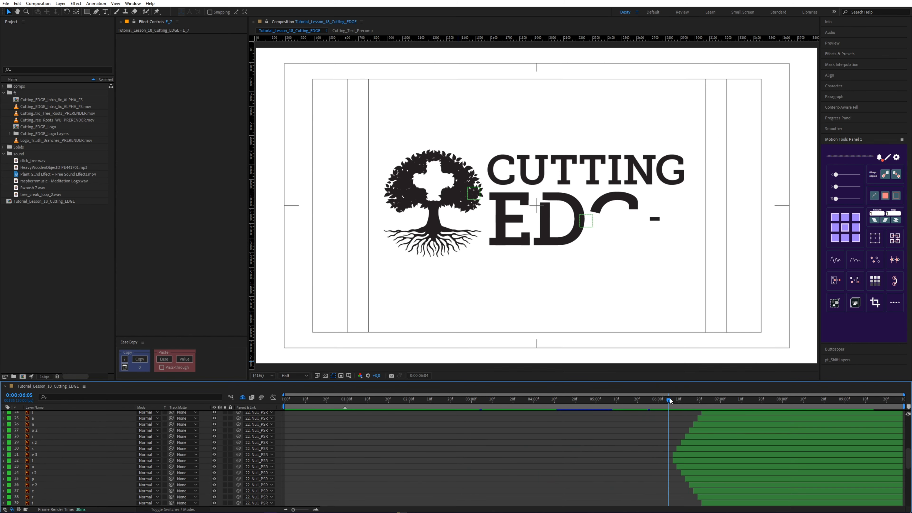
drag(670, 397, 809, 400)
drag(868, 399, 902, 399)
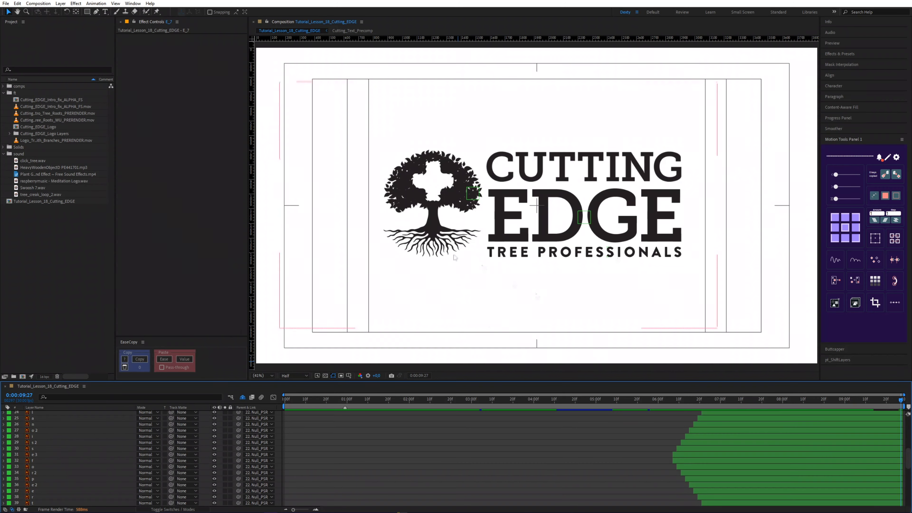
scroll(524, 229, up, 1)
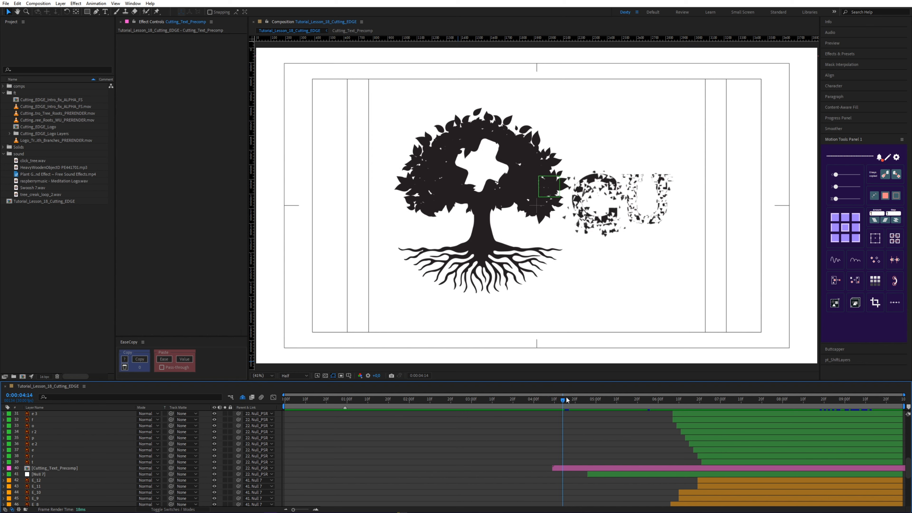
Scrub the CUTTING text's upward move, then show the Position keyframes of Cutting_Text_Precomp and inspect them in the Graph Editor.
drag(566, 397, 604, 397)
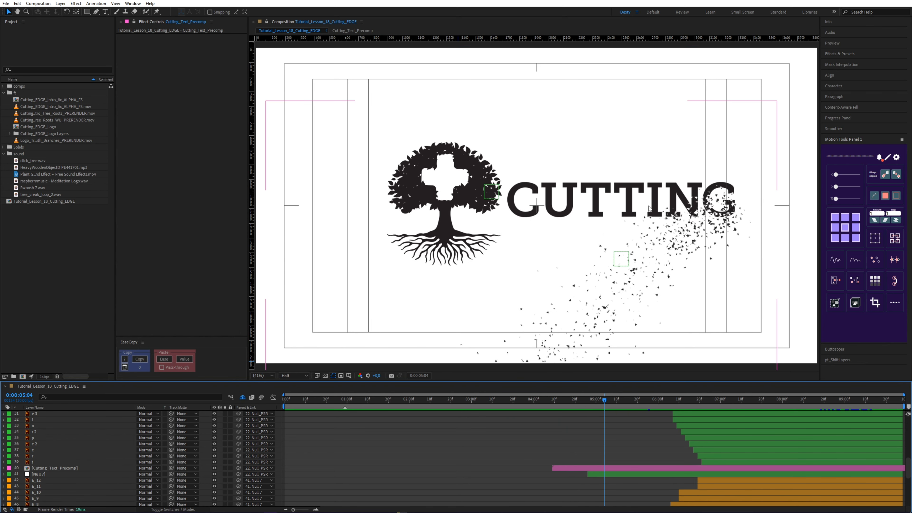
drag(607, 399, 749, 400)
click(666, 468)
key(p)
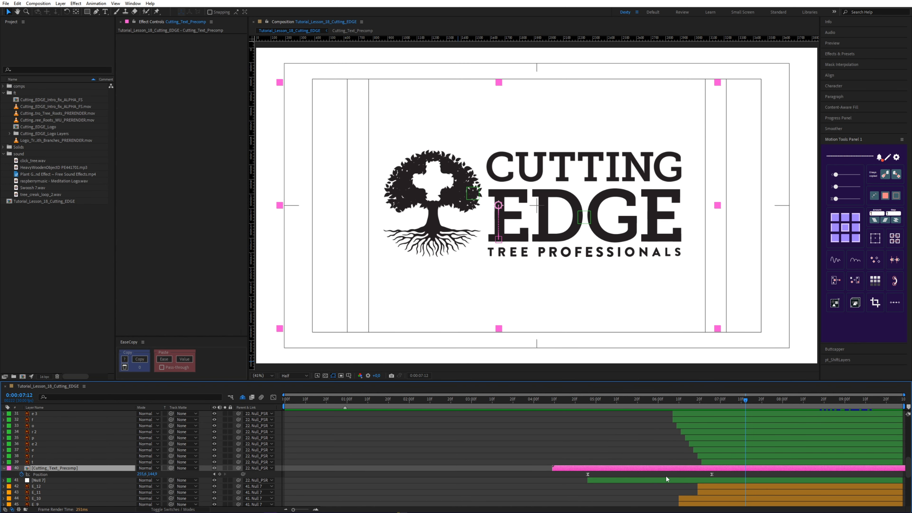
click(273, 397)
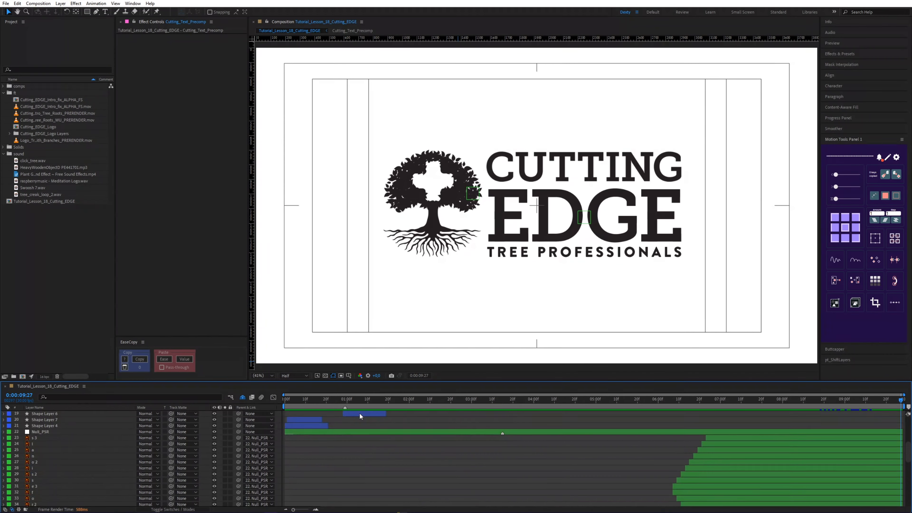
Open Logo_Tree_Precomp, scrub the growth of the tree and its leaves, and return to the end of the main composition.
scroll(364, 419, down, 10)
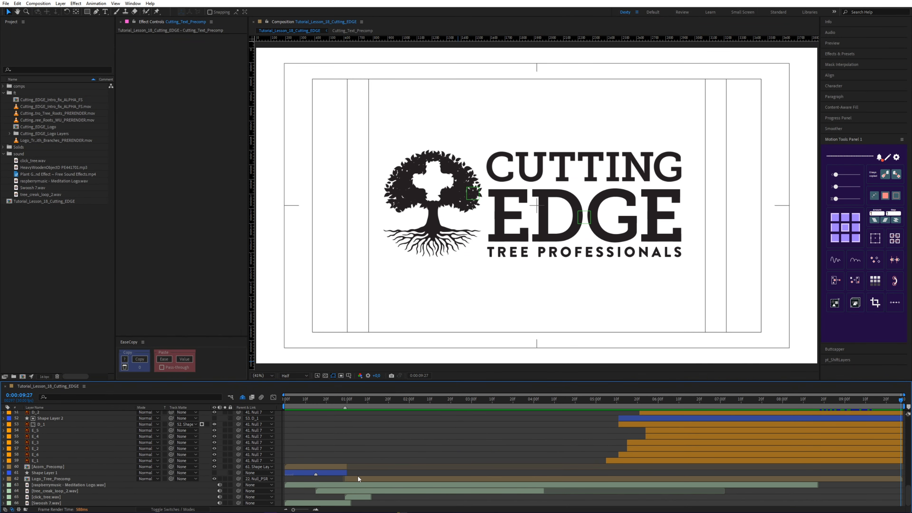
double_click(358, 476)
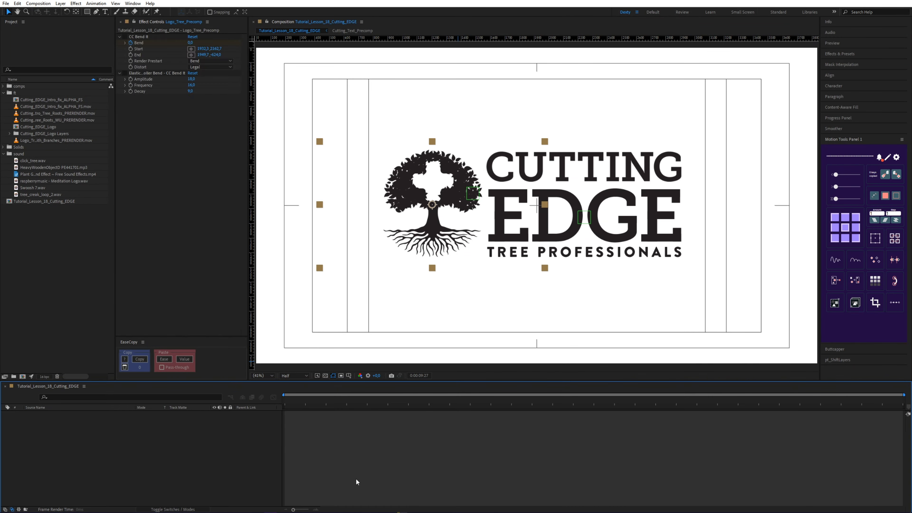
drag(338, 402, 410, 406)
scroll(414, 427, down, 20)
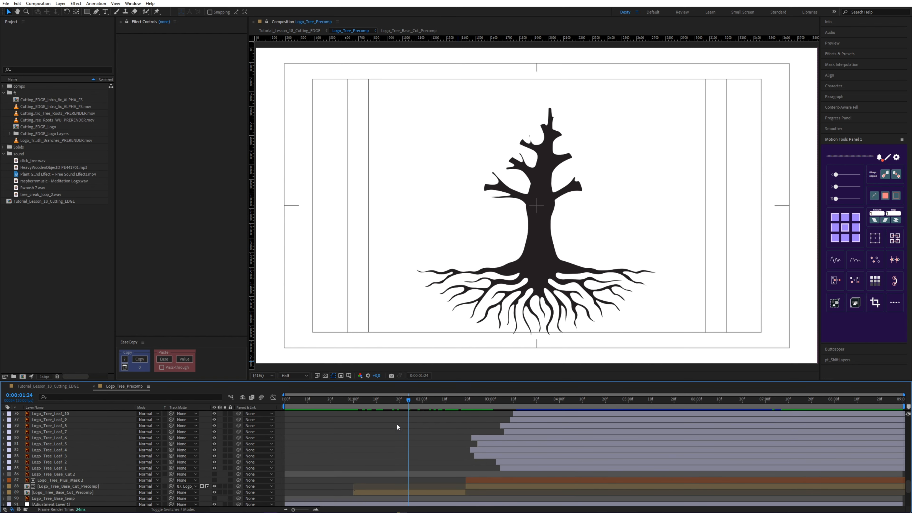
drag(361, 401, 473, 401)
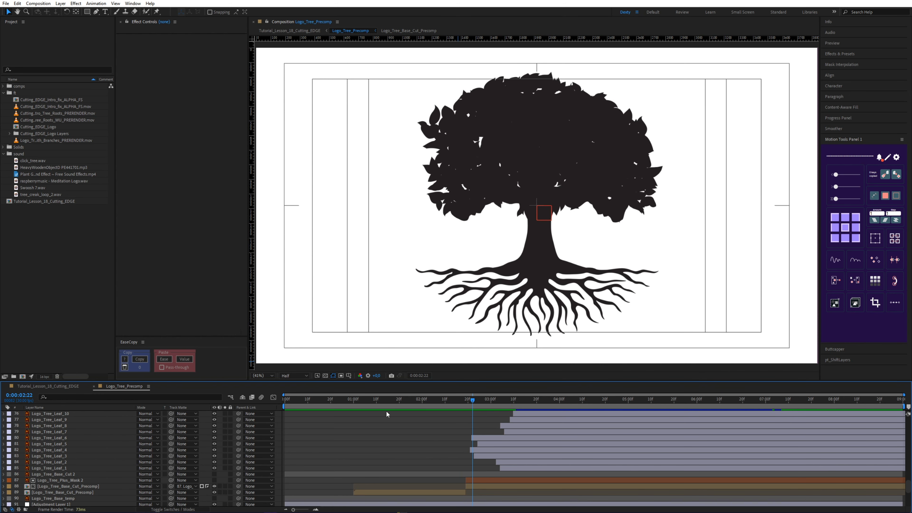
drag(351, 403, 484, 409)
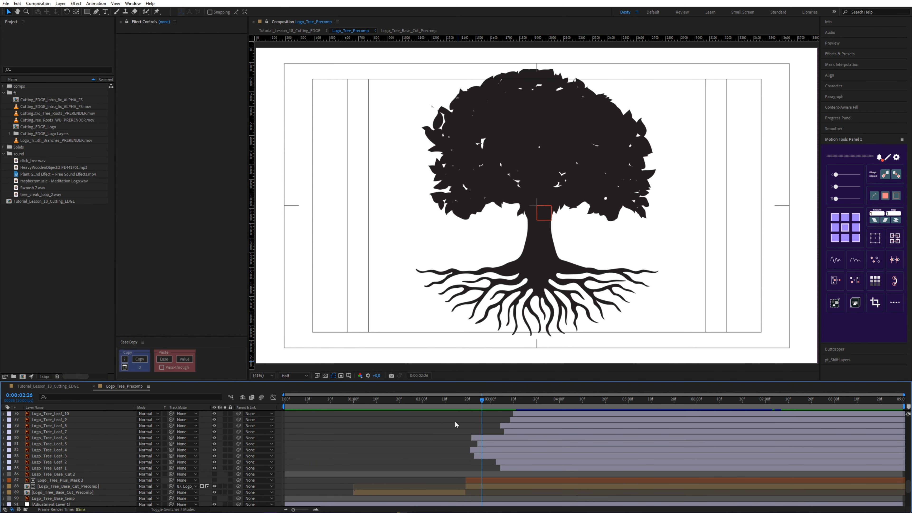
key(ctrl+w)
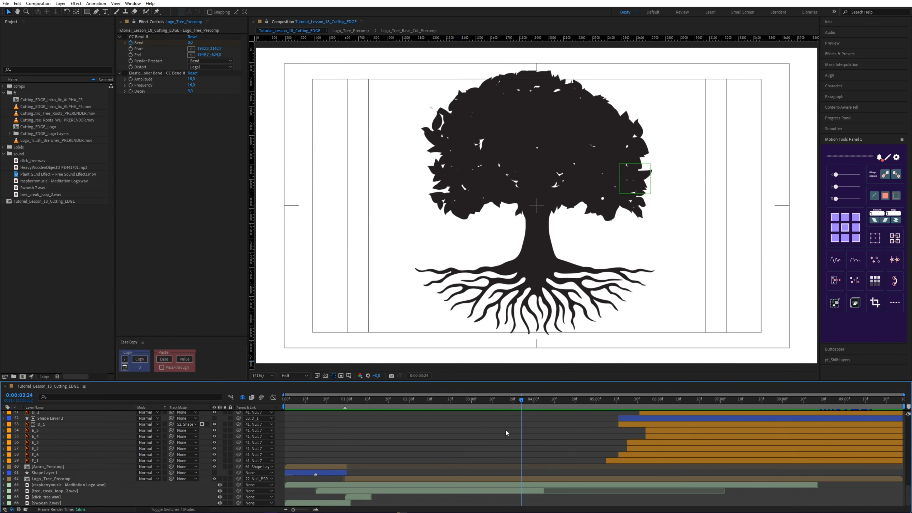
drag(618, 404, 902, 399)
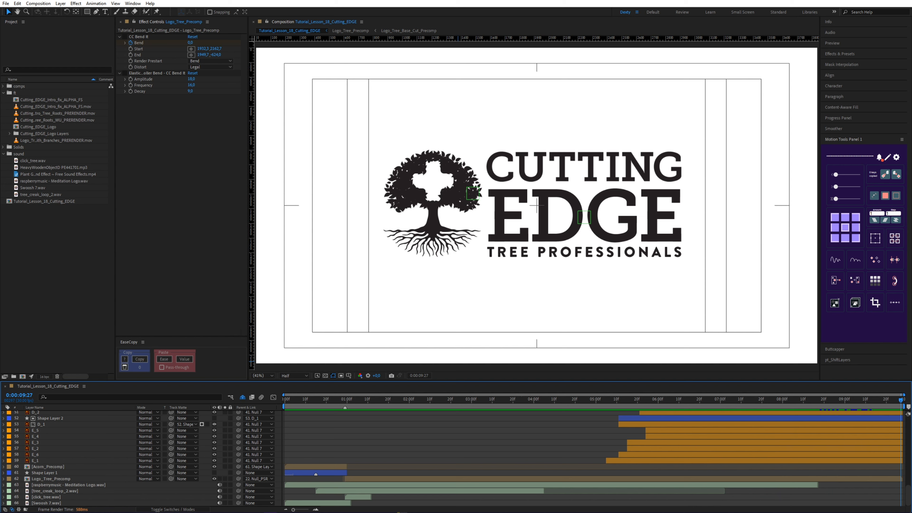
Step through the sound layers from tree_creek_loop_2.wav to Swoosh 7.wav beneath the logo layers.
click(440, 490)
click(439, 486)
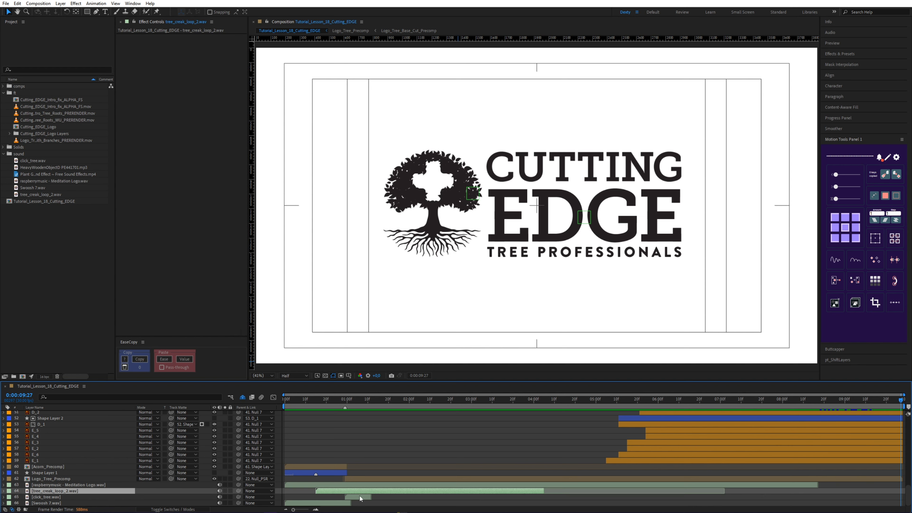
key(ctrl+Down)
key(ctrl+Down)
key(ctrl+Down)
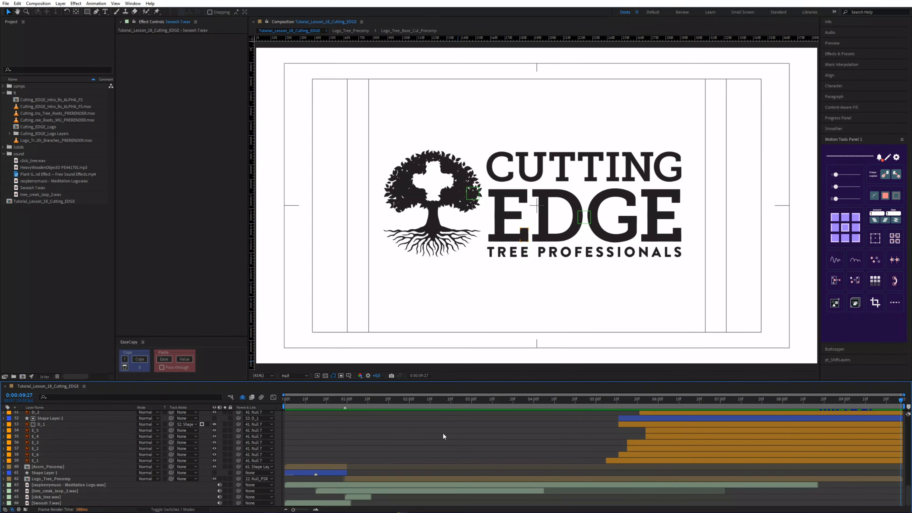
Play a preview of the complete logo animation and stop it.
key(space)
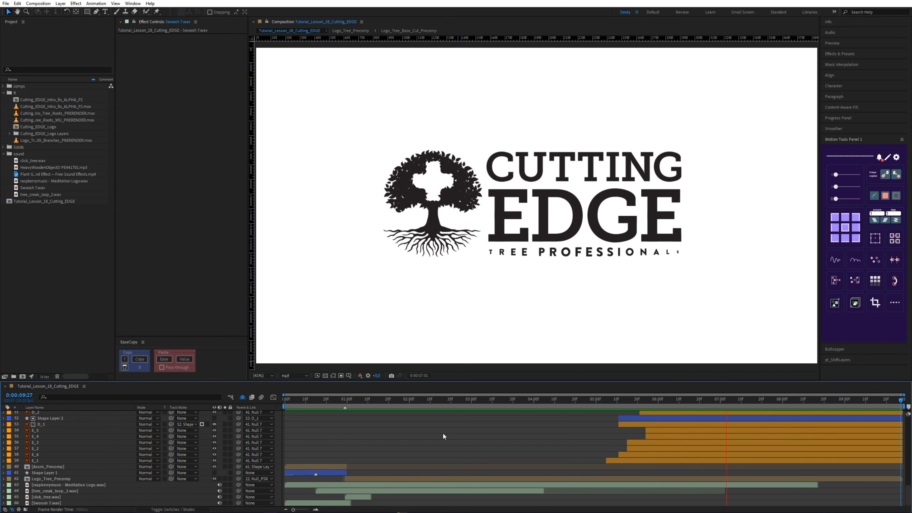
key(space)
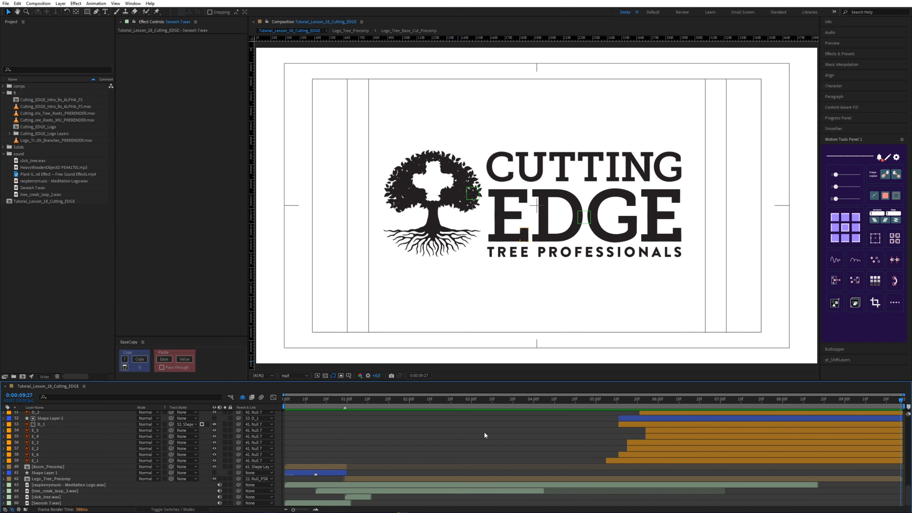